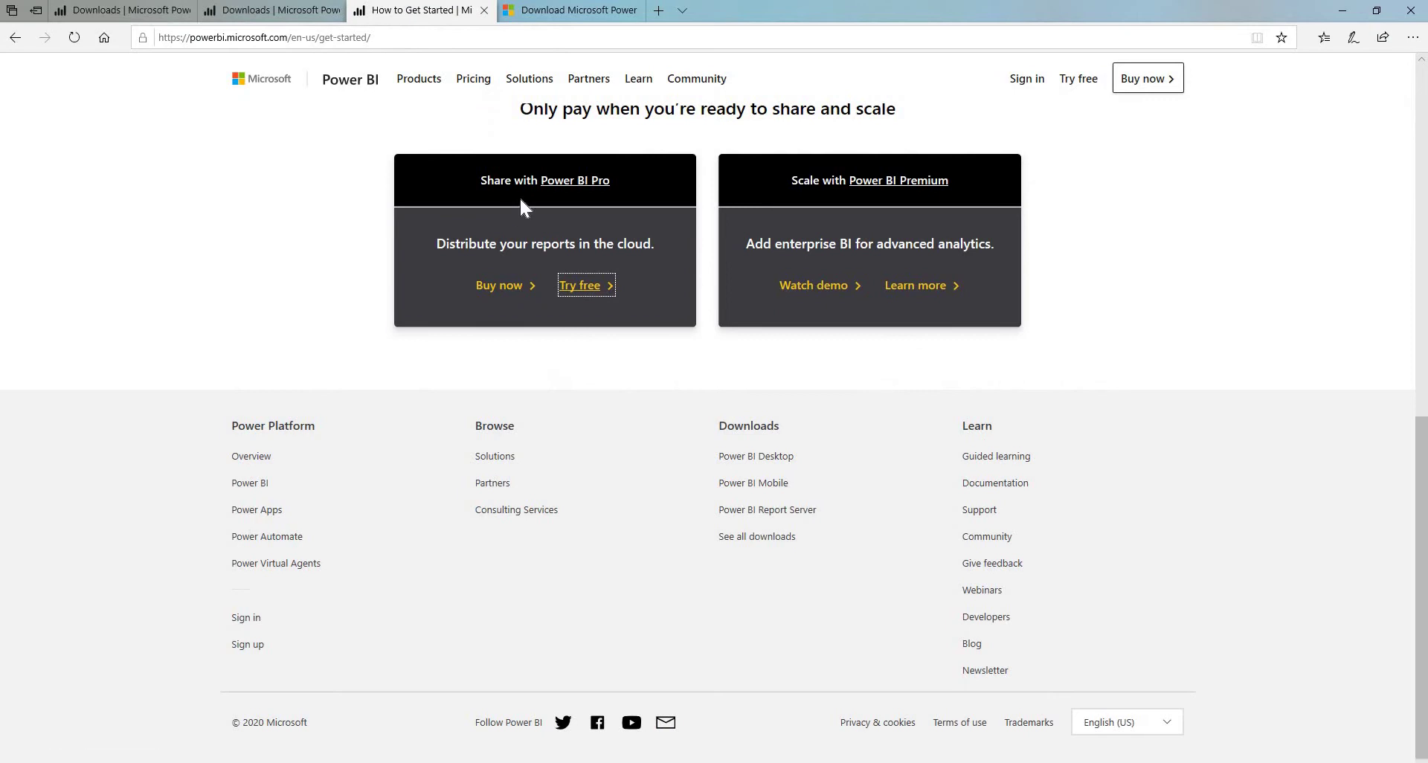
Review the Power BI get-started page, highlighting the heading about only paying when ready to share and scale.
scroll(519, 201, up, 9)
scroll(590, 312, up, 1)
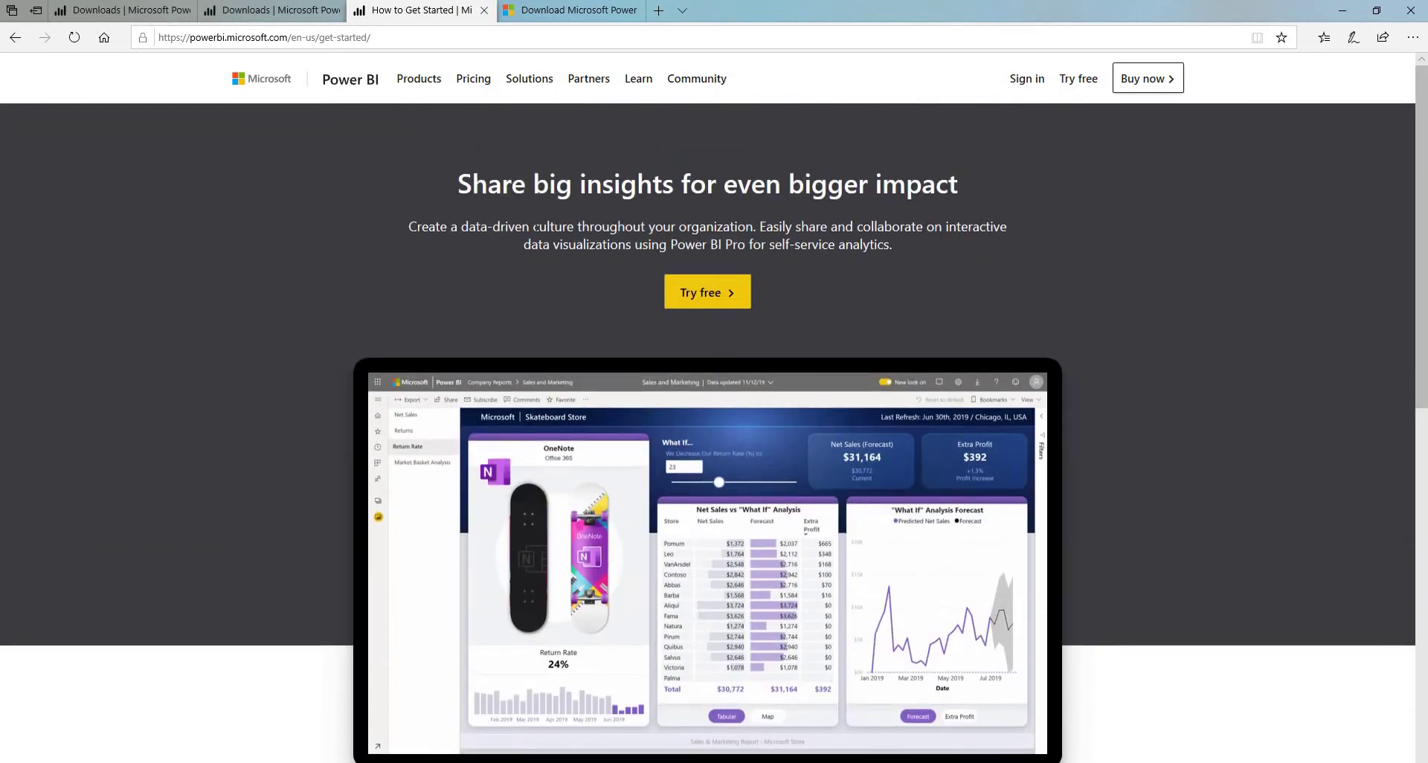
scroll(477, 217, down, 7)
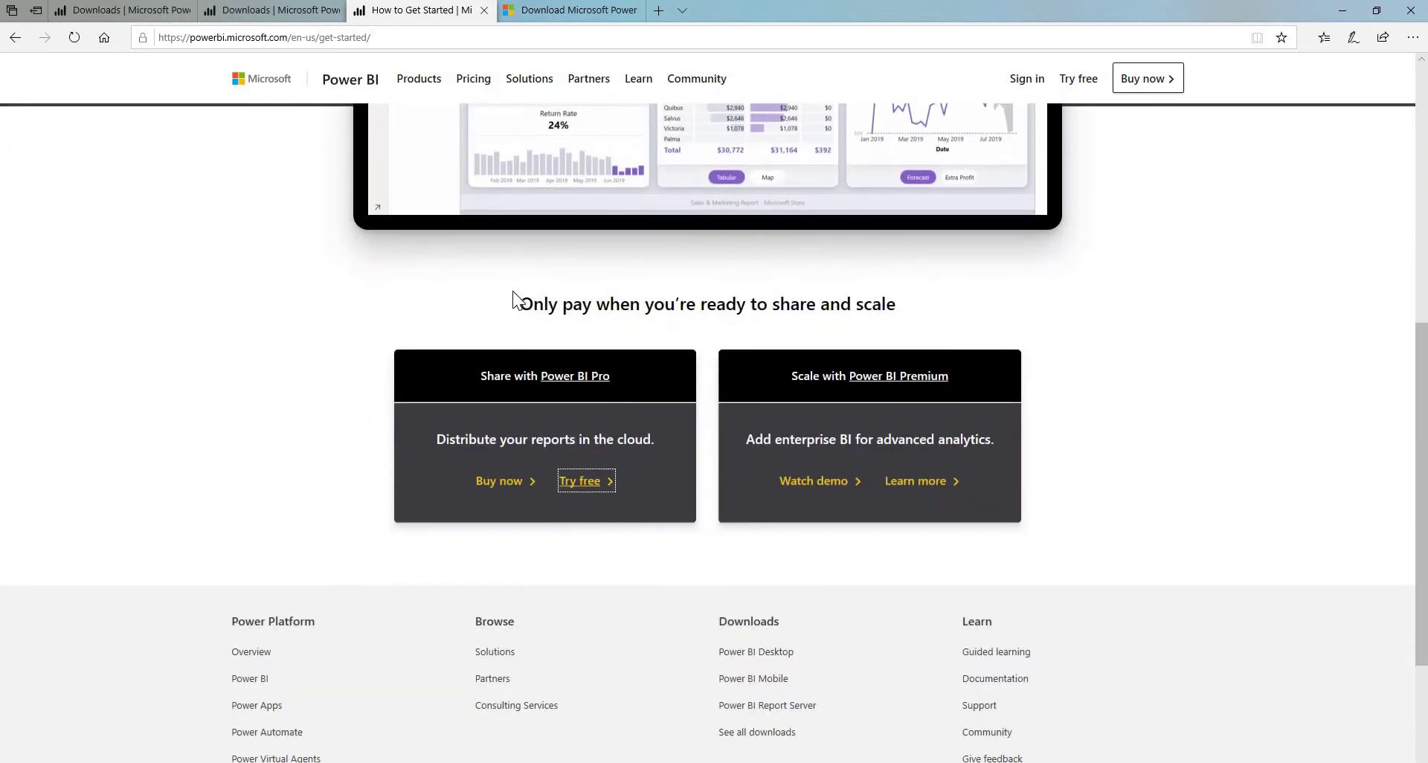
drag(526, 305, 899, 308)
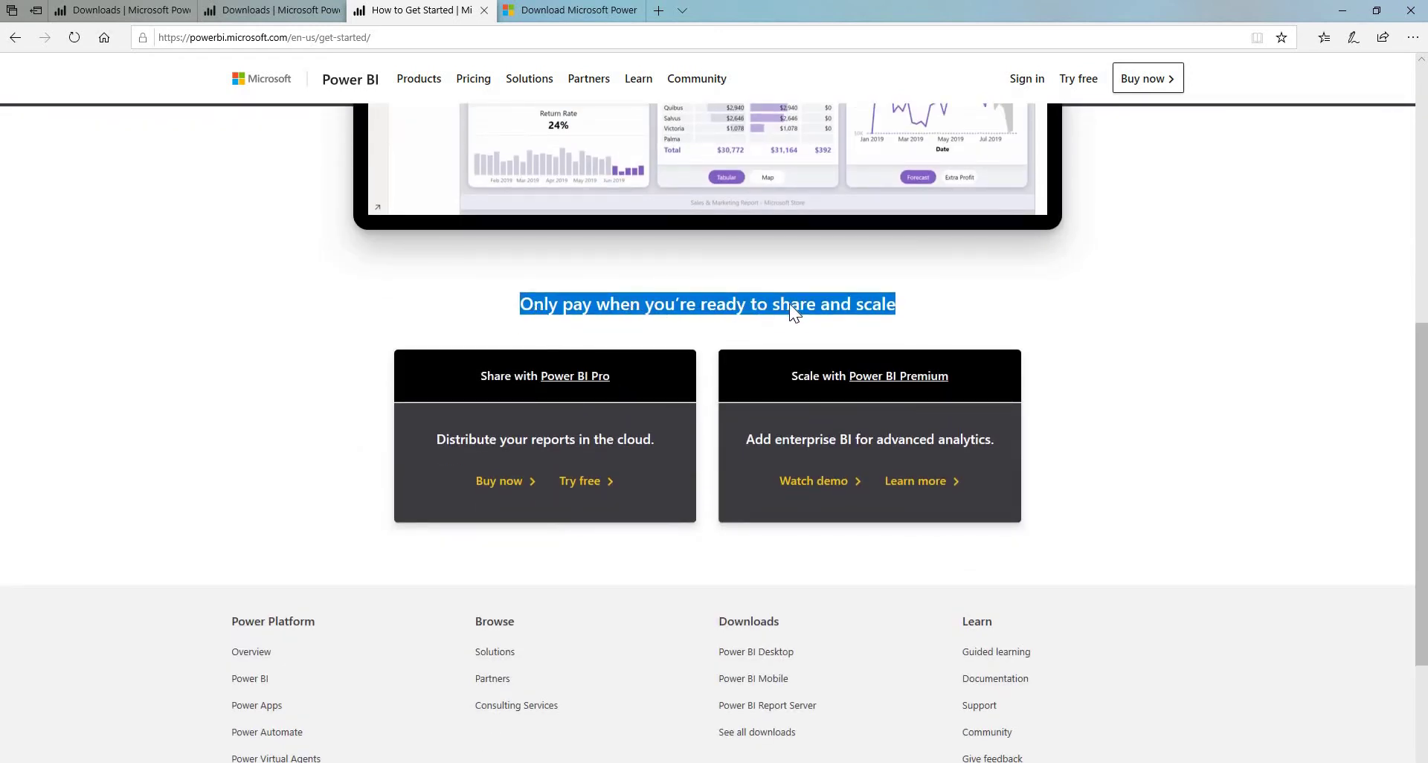
scroll(220, 144, up, 5)
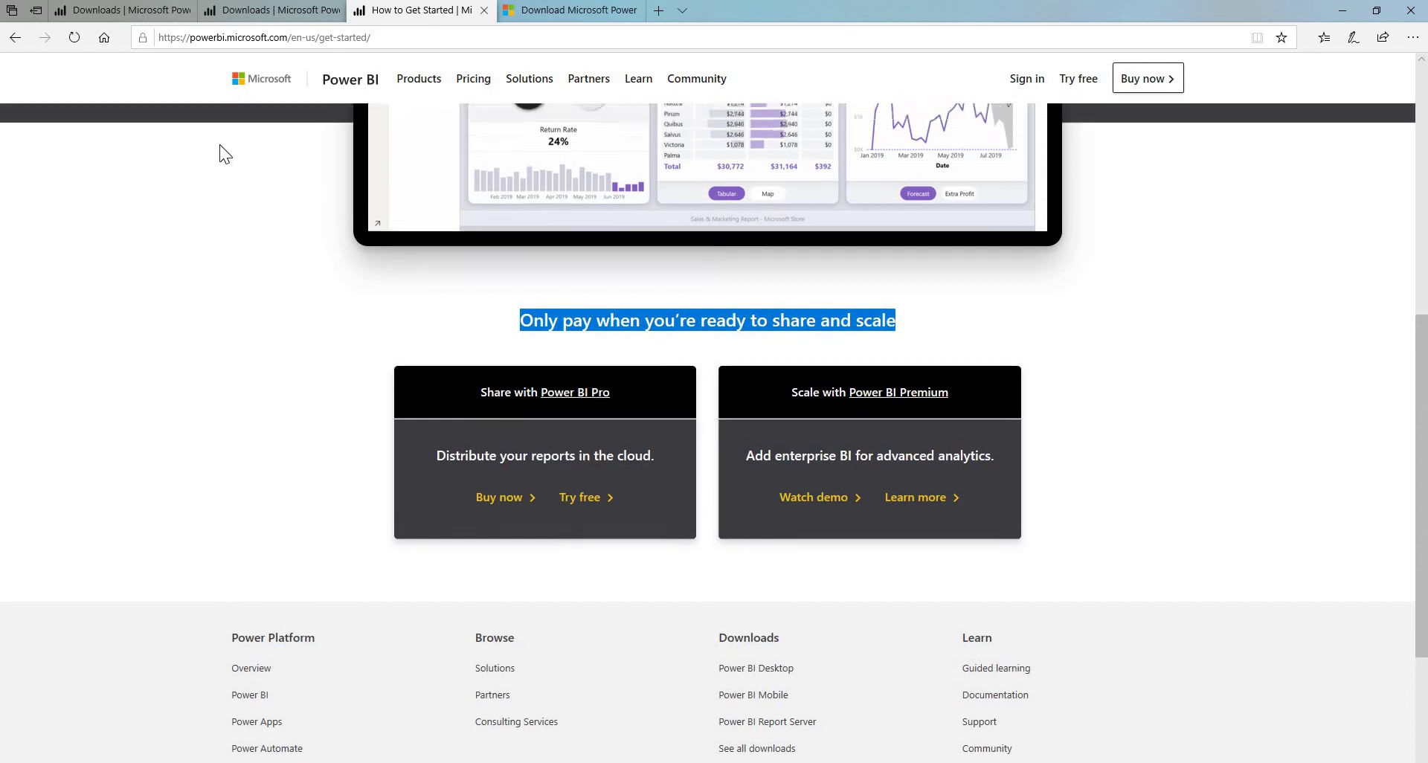
Open the advanced download options for Power BI Desktop and examine its install instructions, system requirements and details.
click(269, 12)
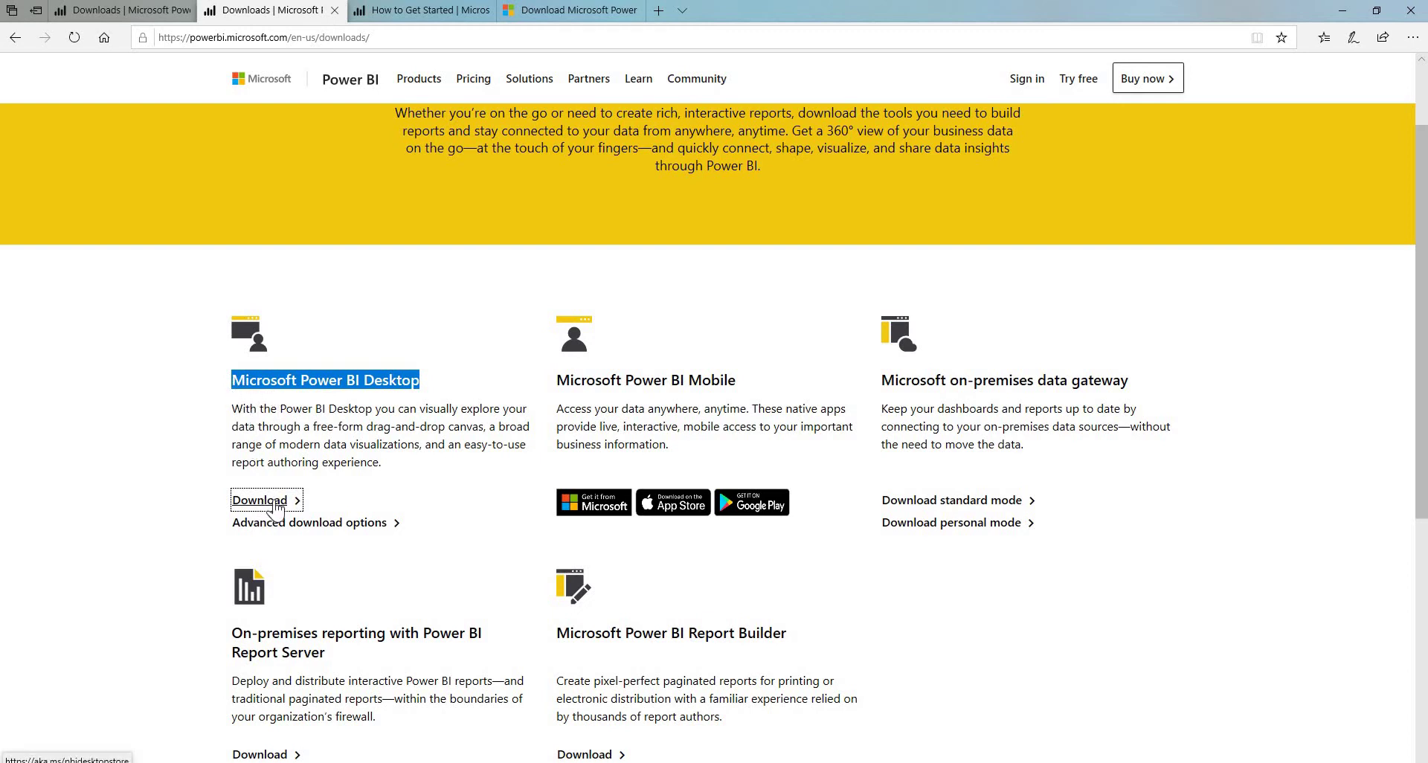
click(369, 527)
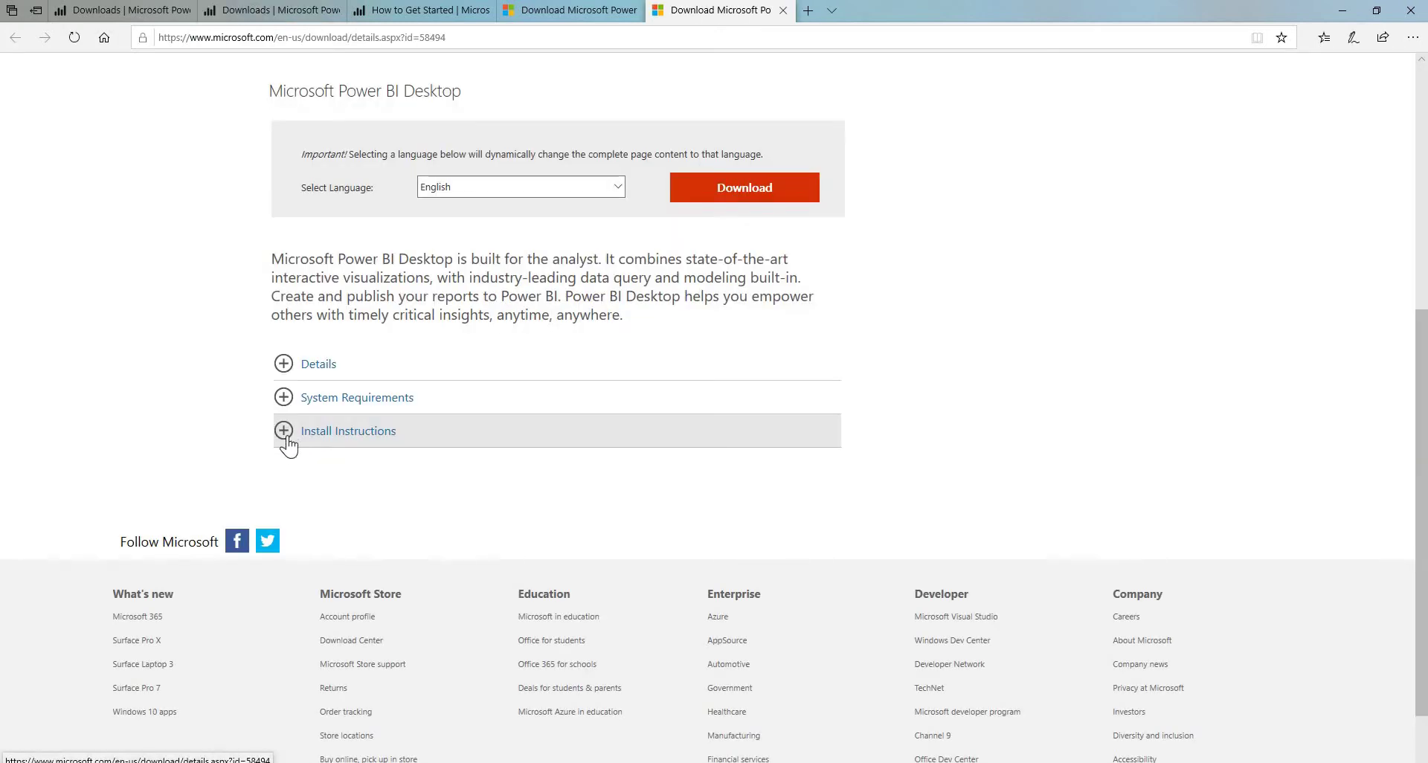
click(286, 435)
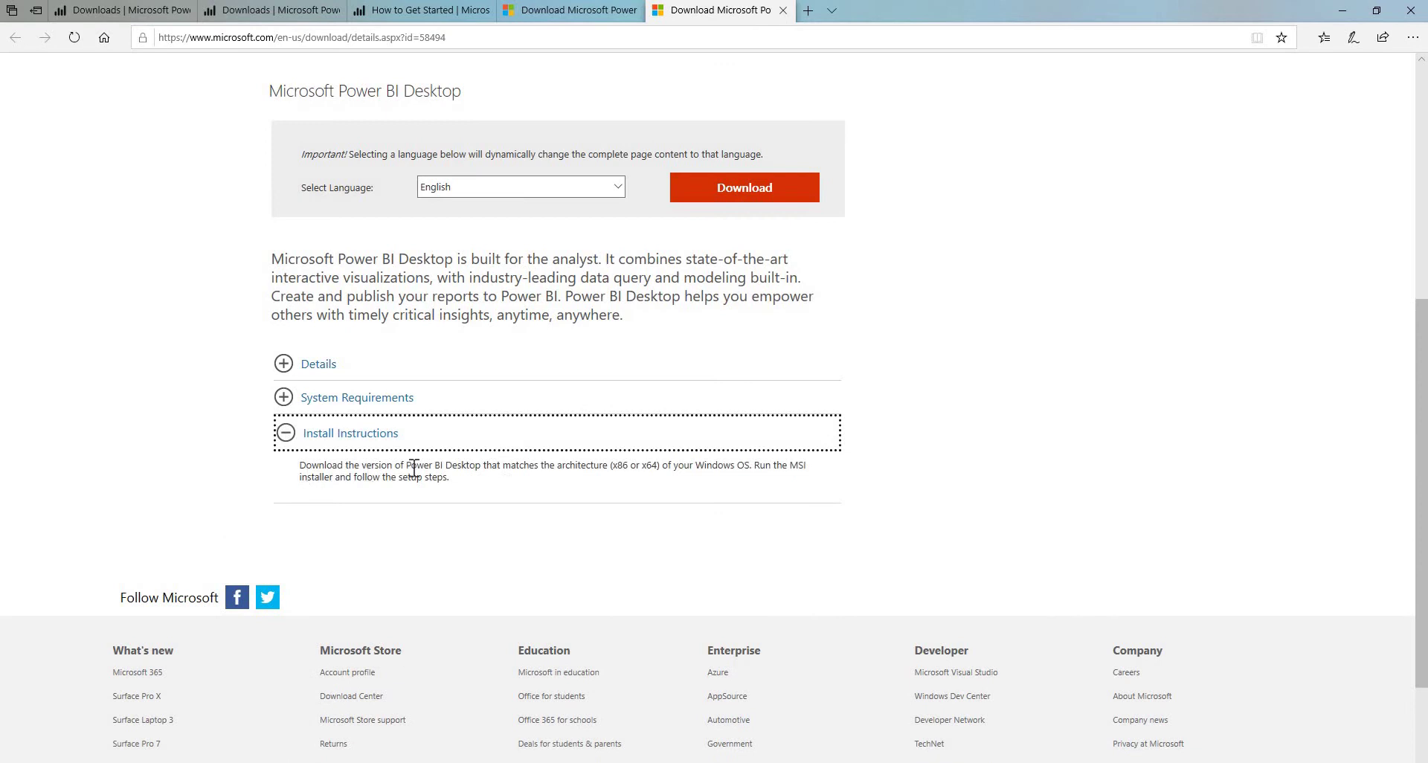
click(284, 397)
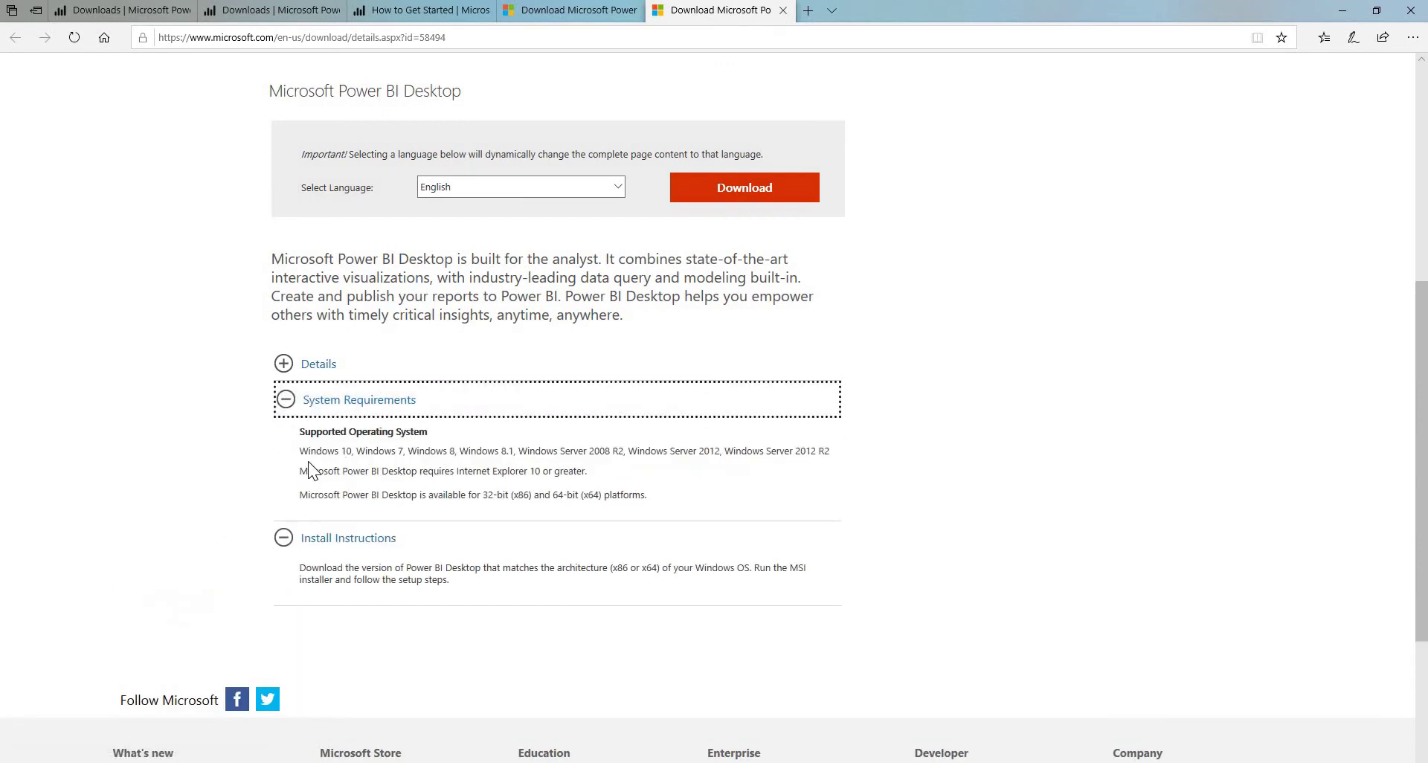
drag(305, 451, 341, 466)
key(shift+Tab)
key(shift+Tab)
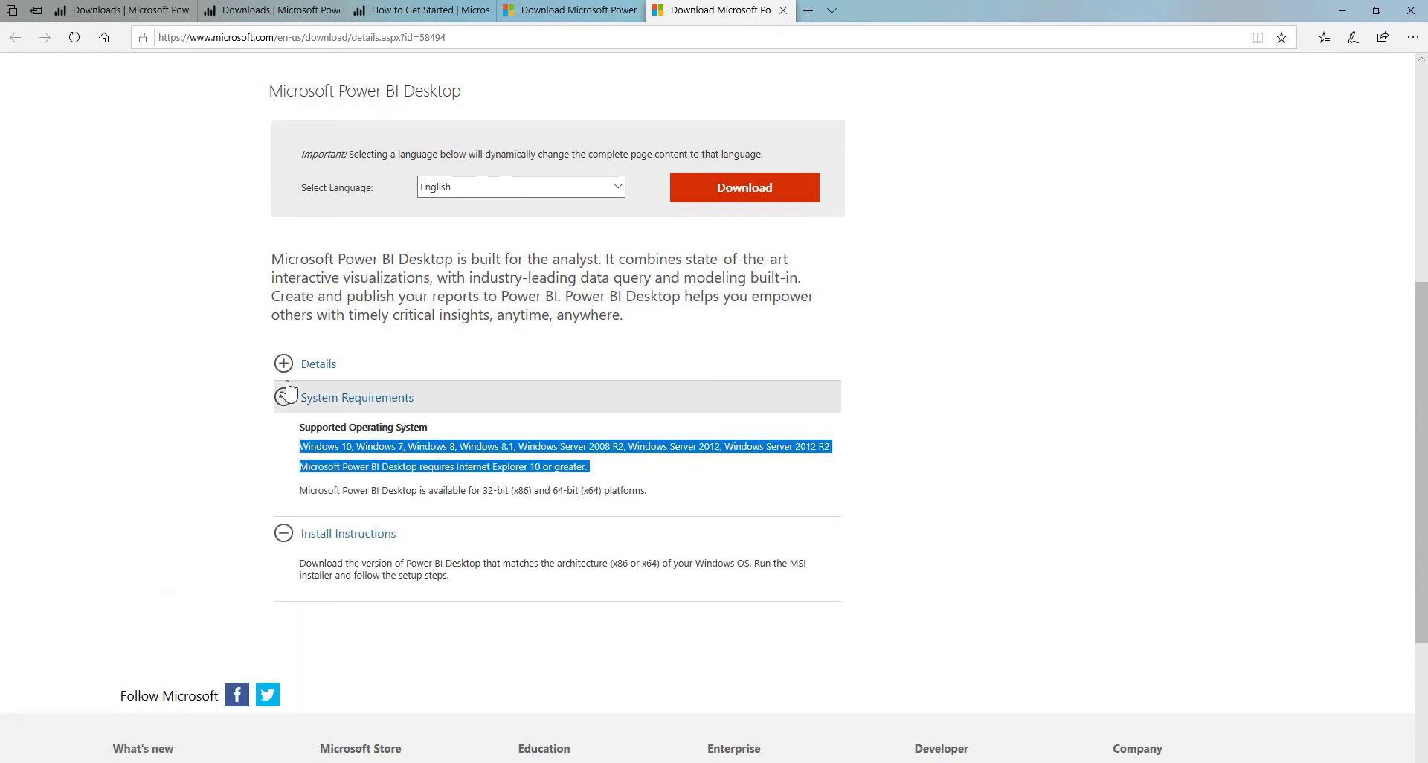
key(Return)
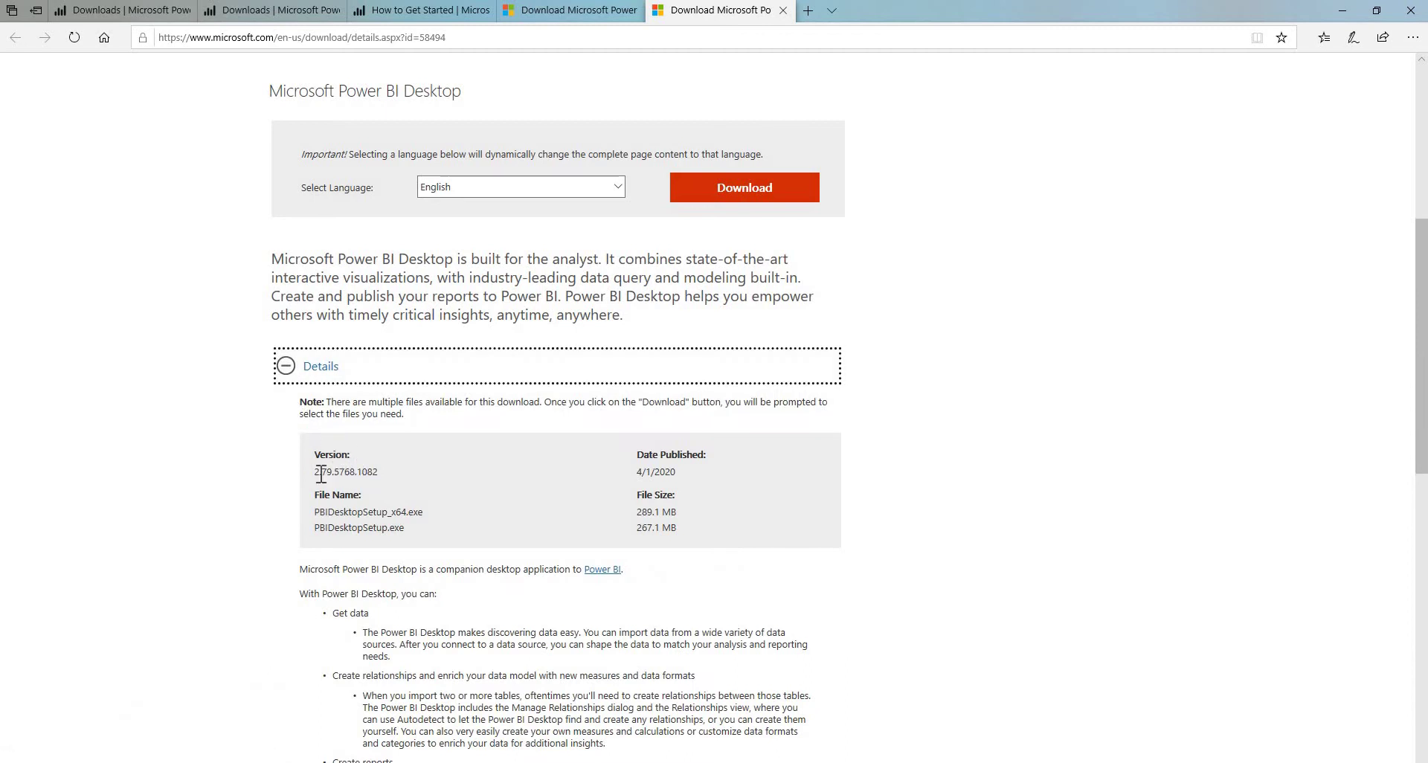
click(407, 9)
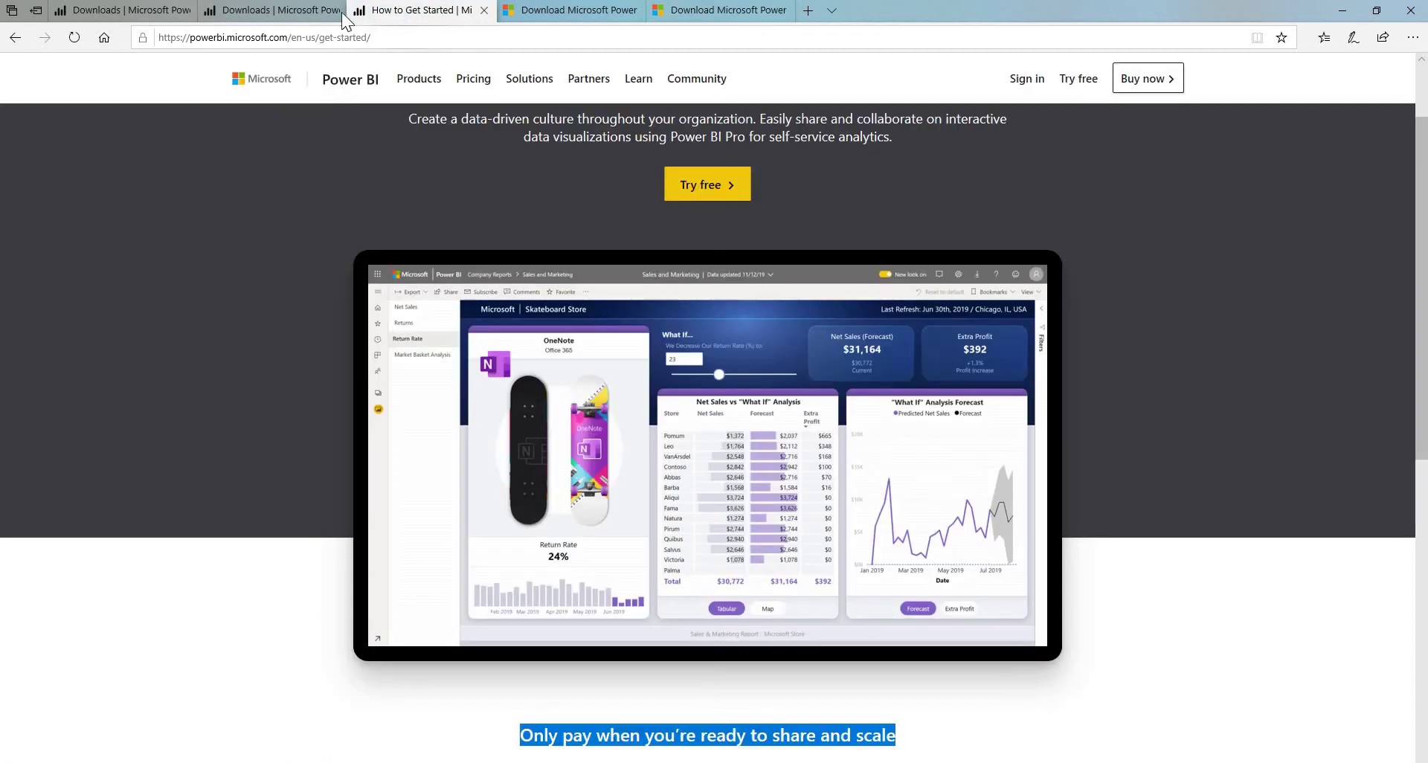
click(288, 7)
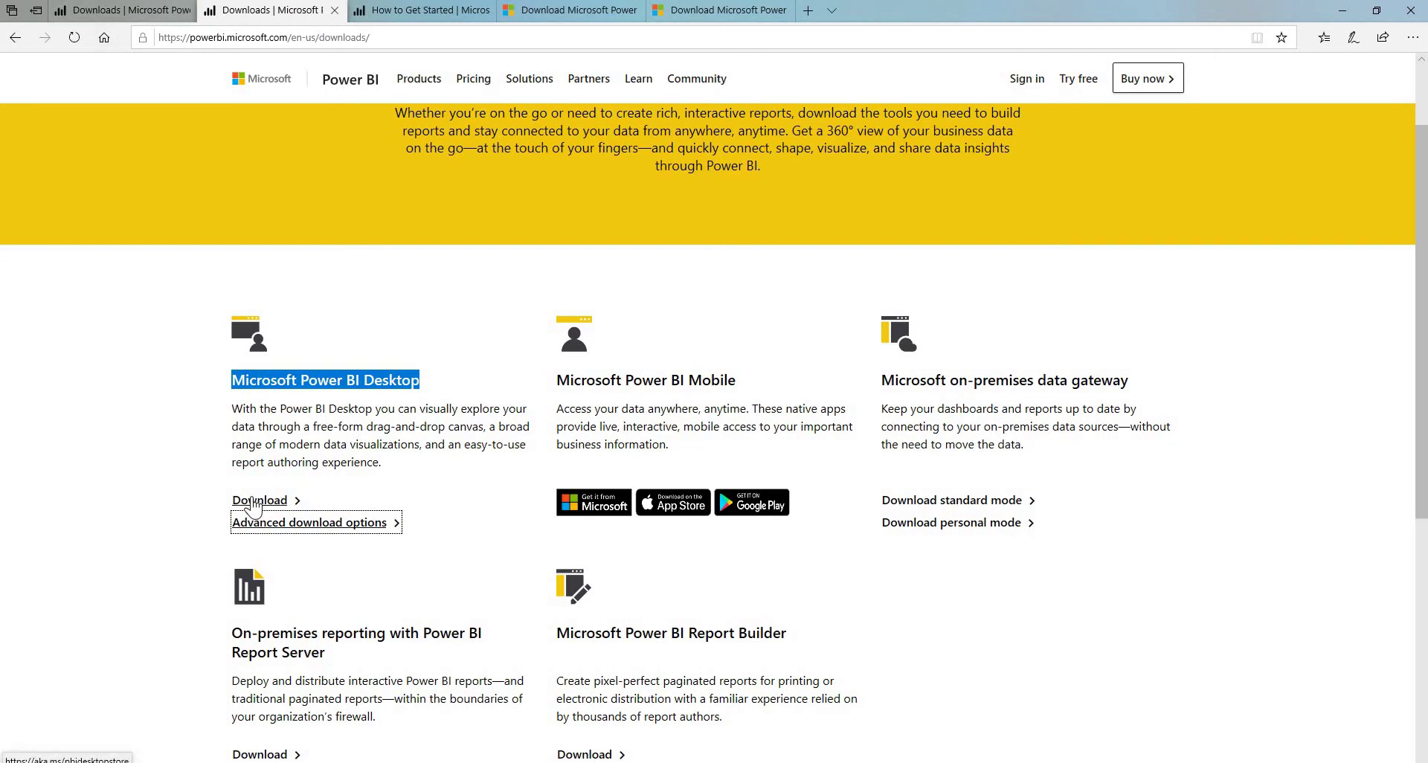
click(560, 15)
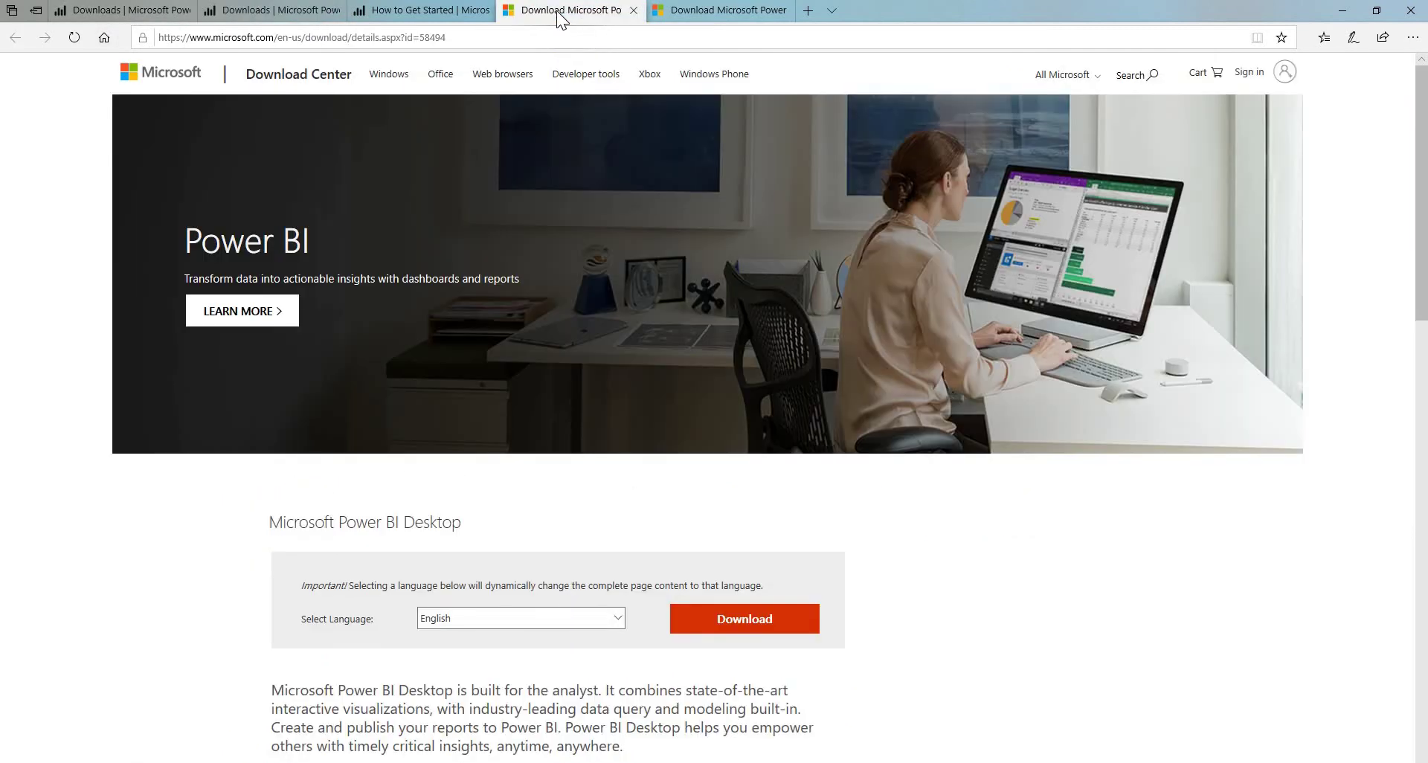
click(702, 11)
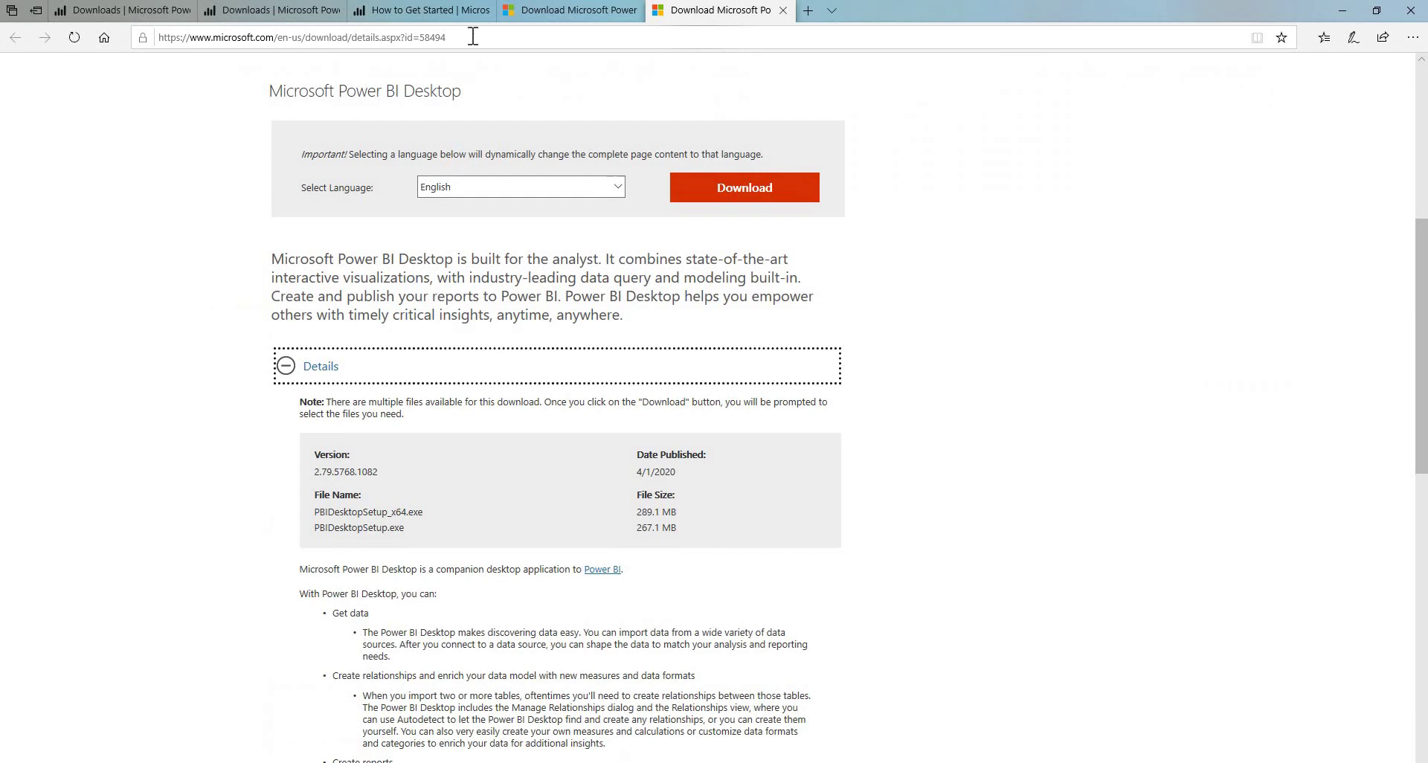
Follow the Microsoft Power BI Desktop download link on the Downloads page, then switch to Power BI Desktop and maximize its window.
click(240, 15)
click(260, 499)
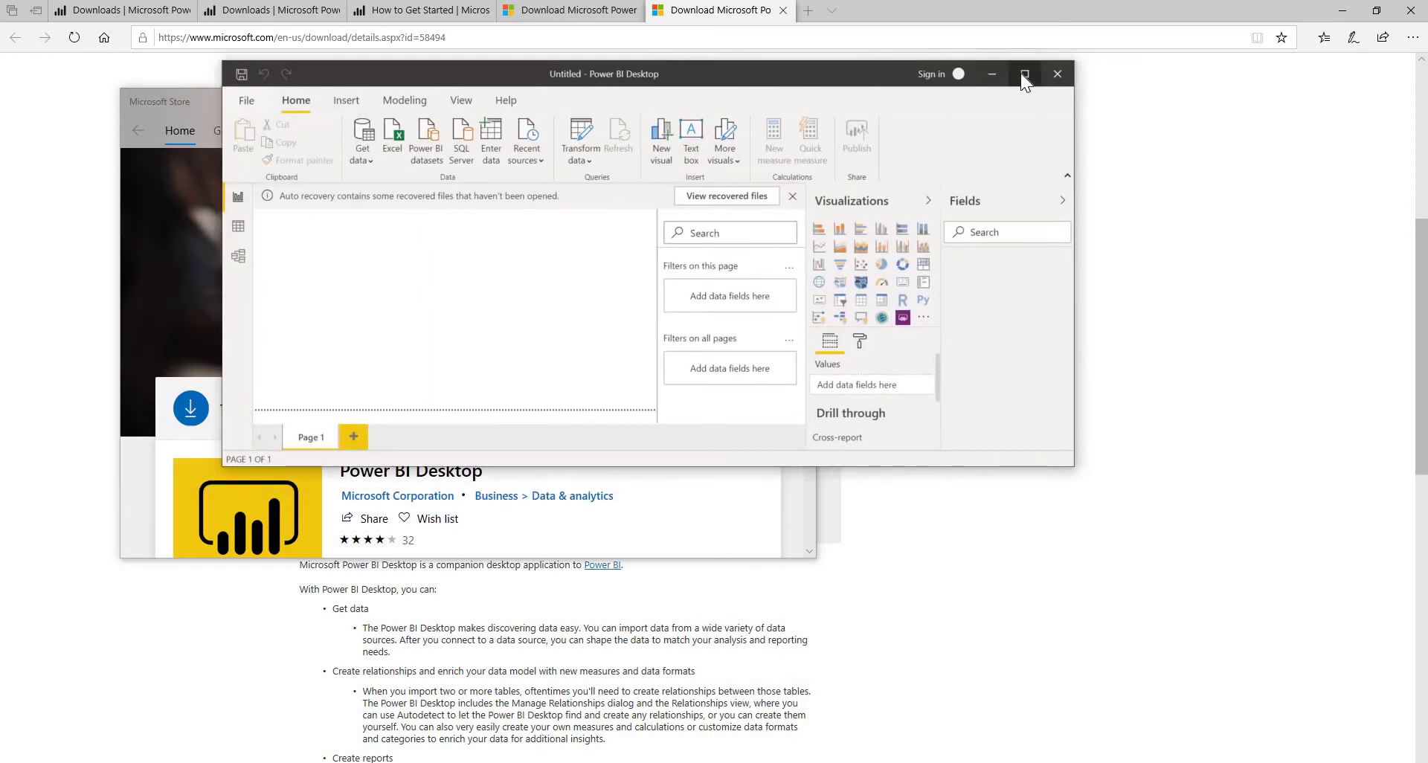
click(1024, 73)
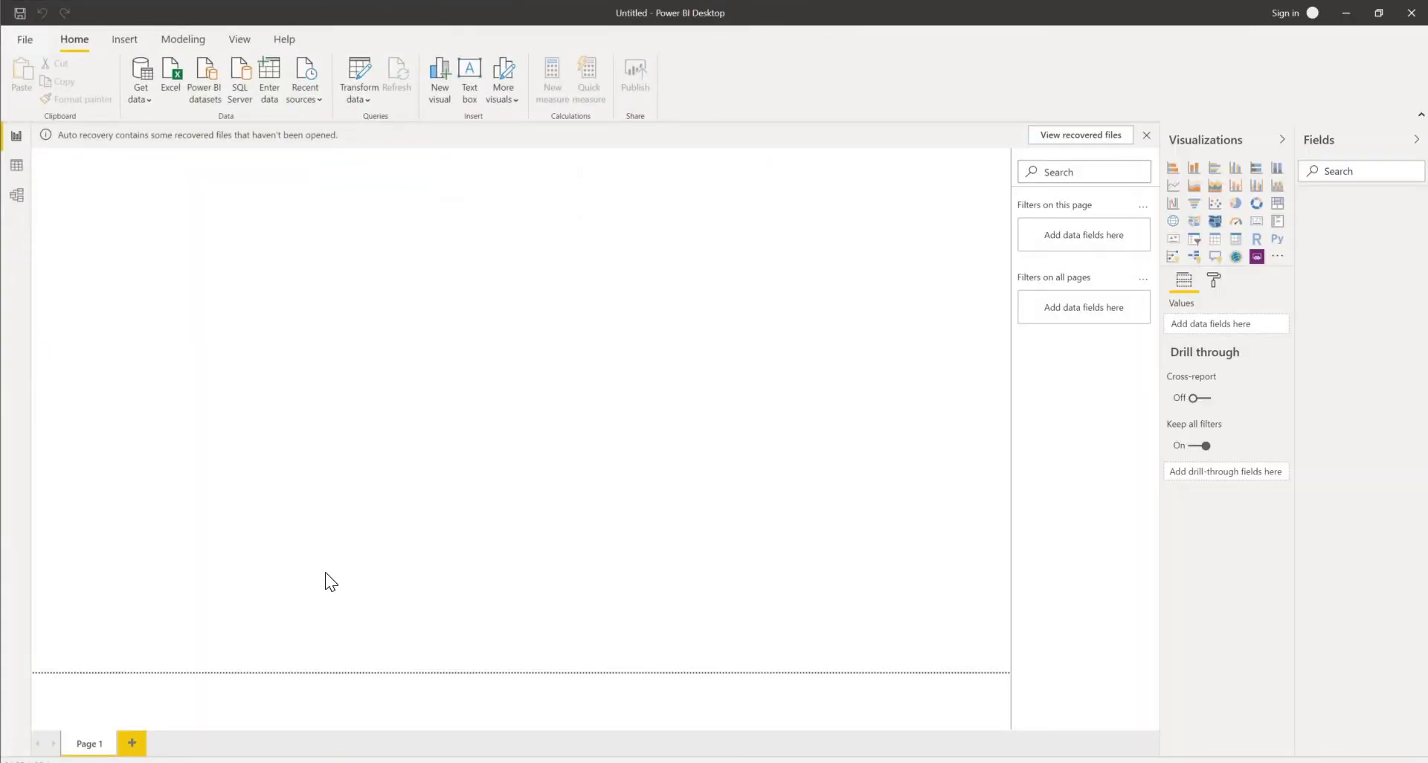
Look at the empty data and model views, then return to the report view.
click(16, 167)
click(17, 196)
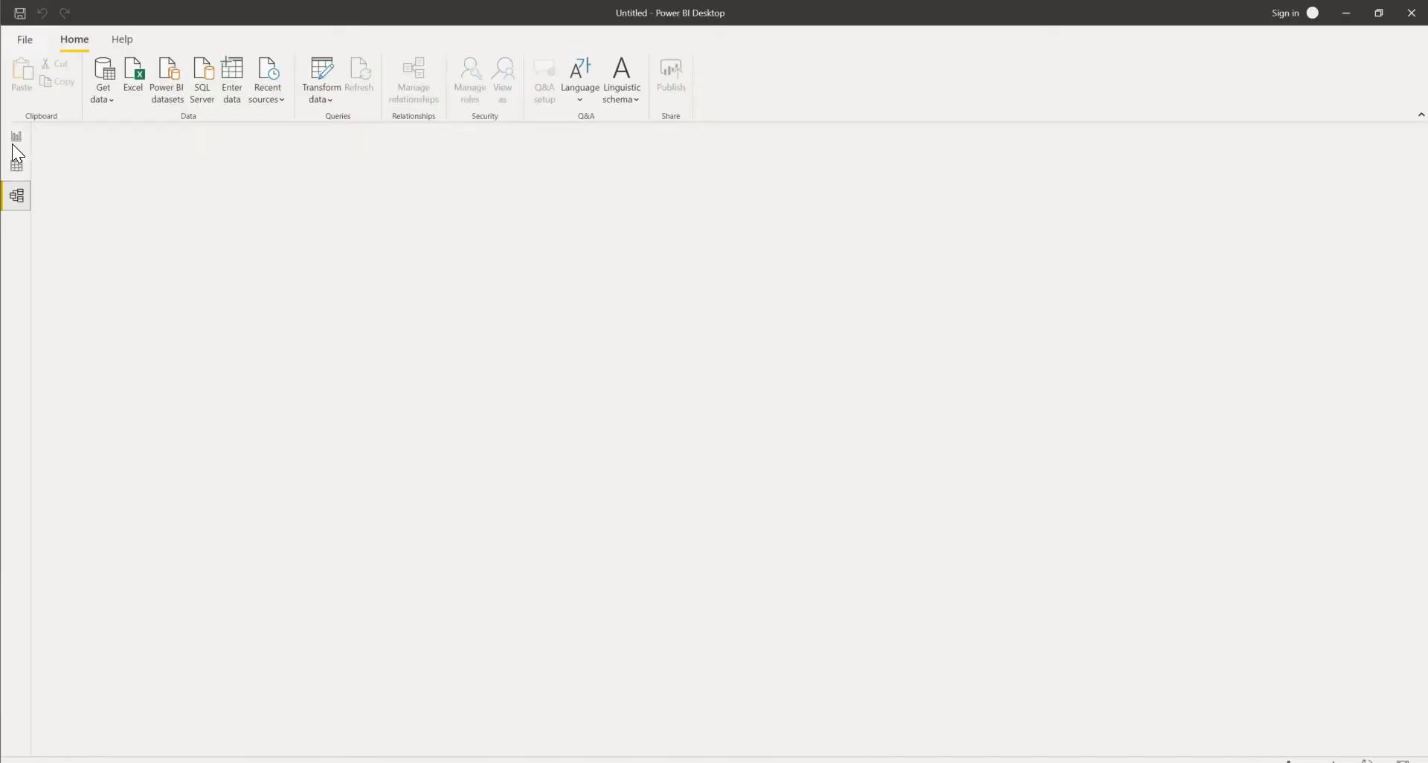
click(17, 136)
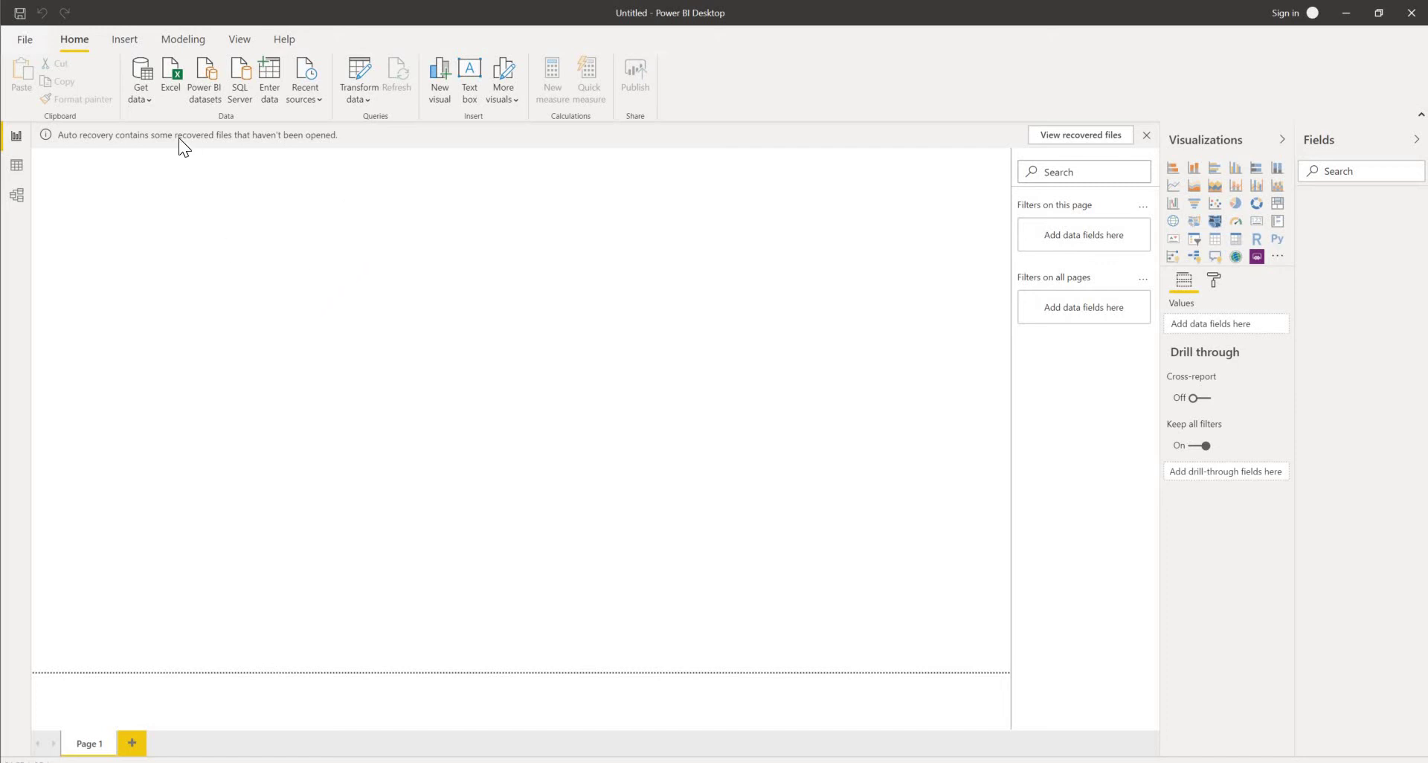
Load the Sales Product sheet from the Excel workbook Demo Youtube Video Dummy Data on the Desktop.
click(171, 90)
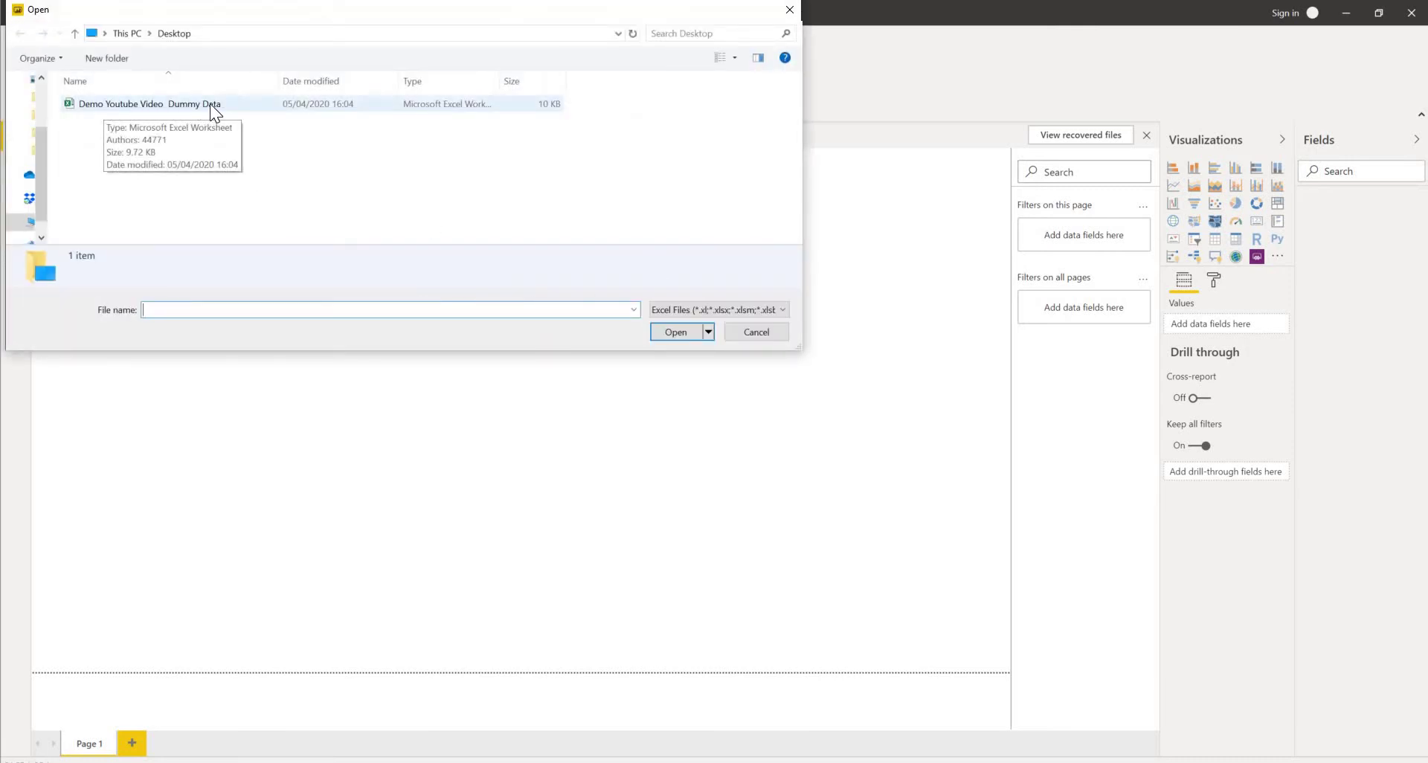
click(95, 104)
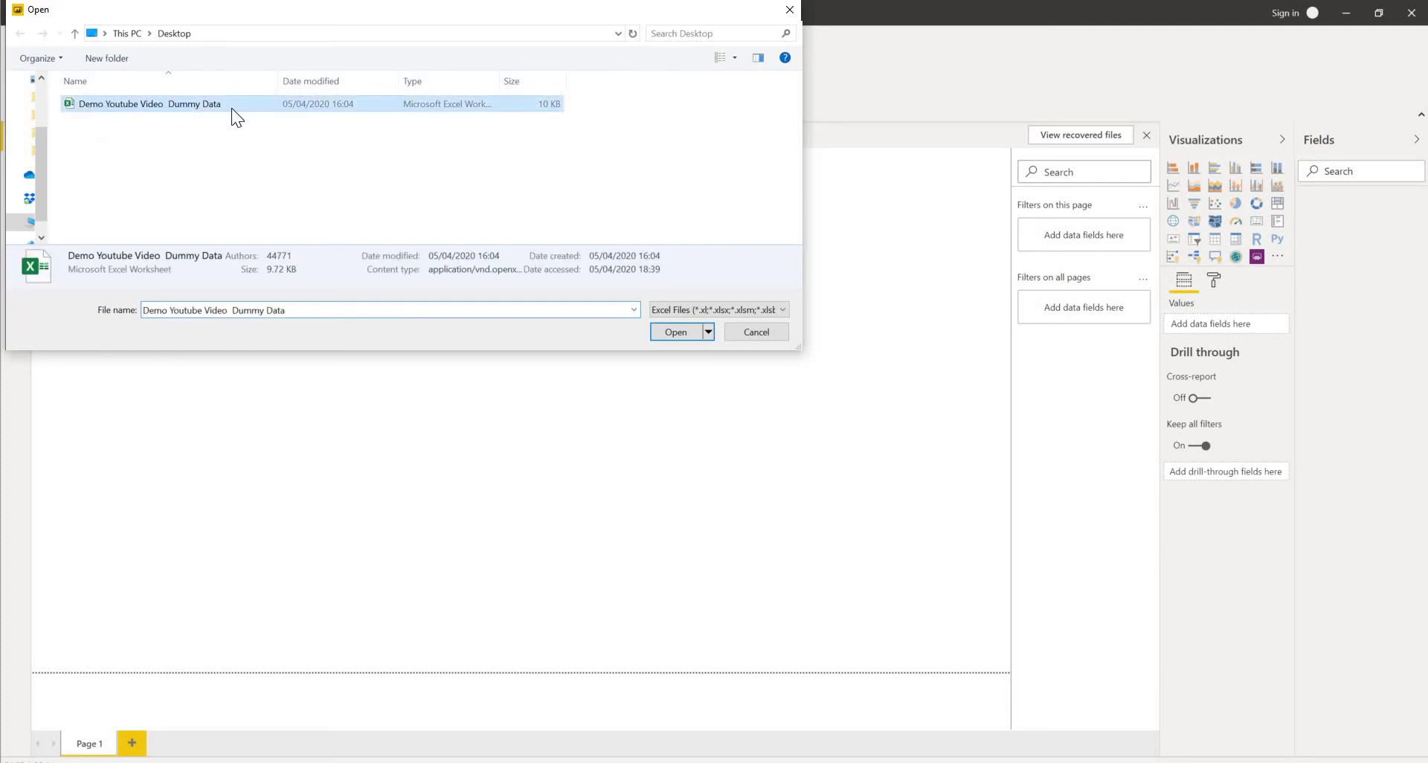
click(675, 333)
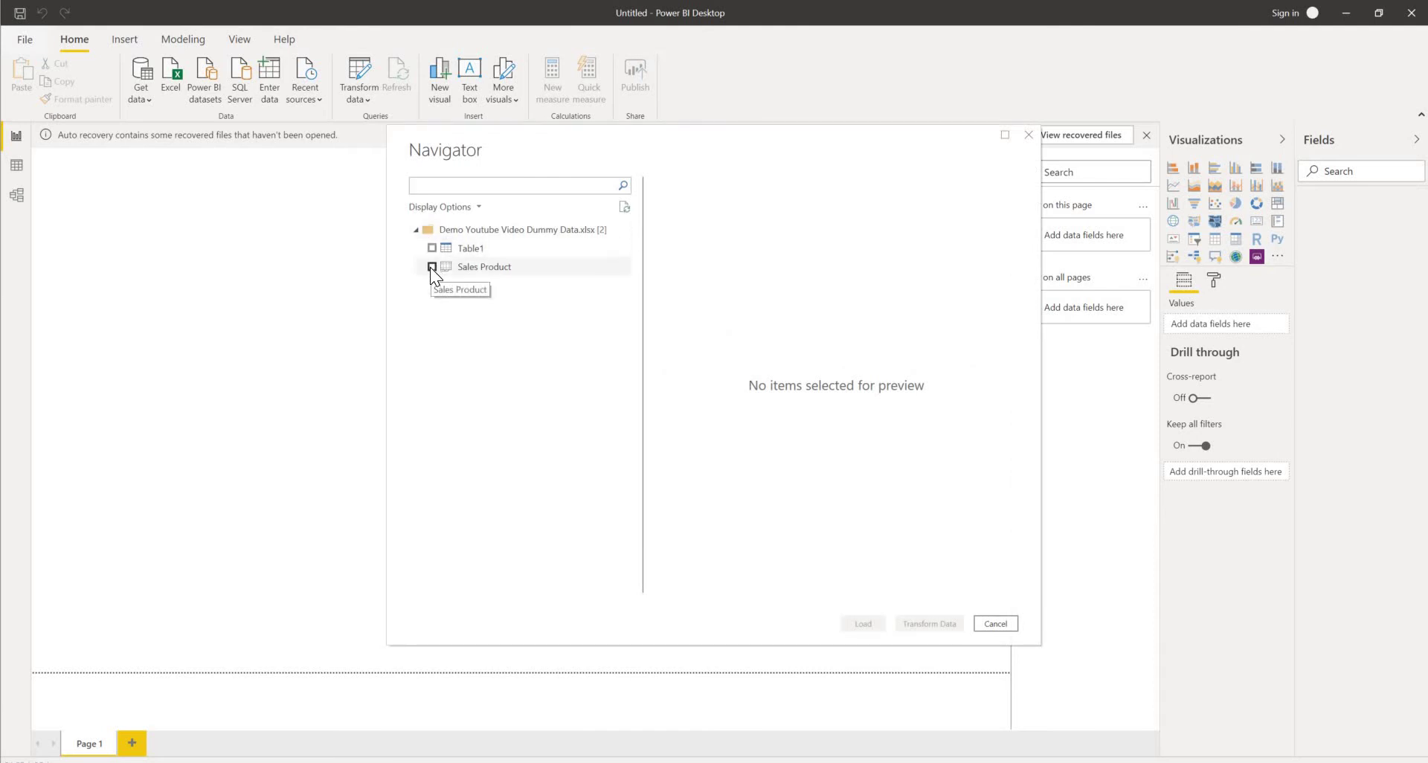
click(431, 266)
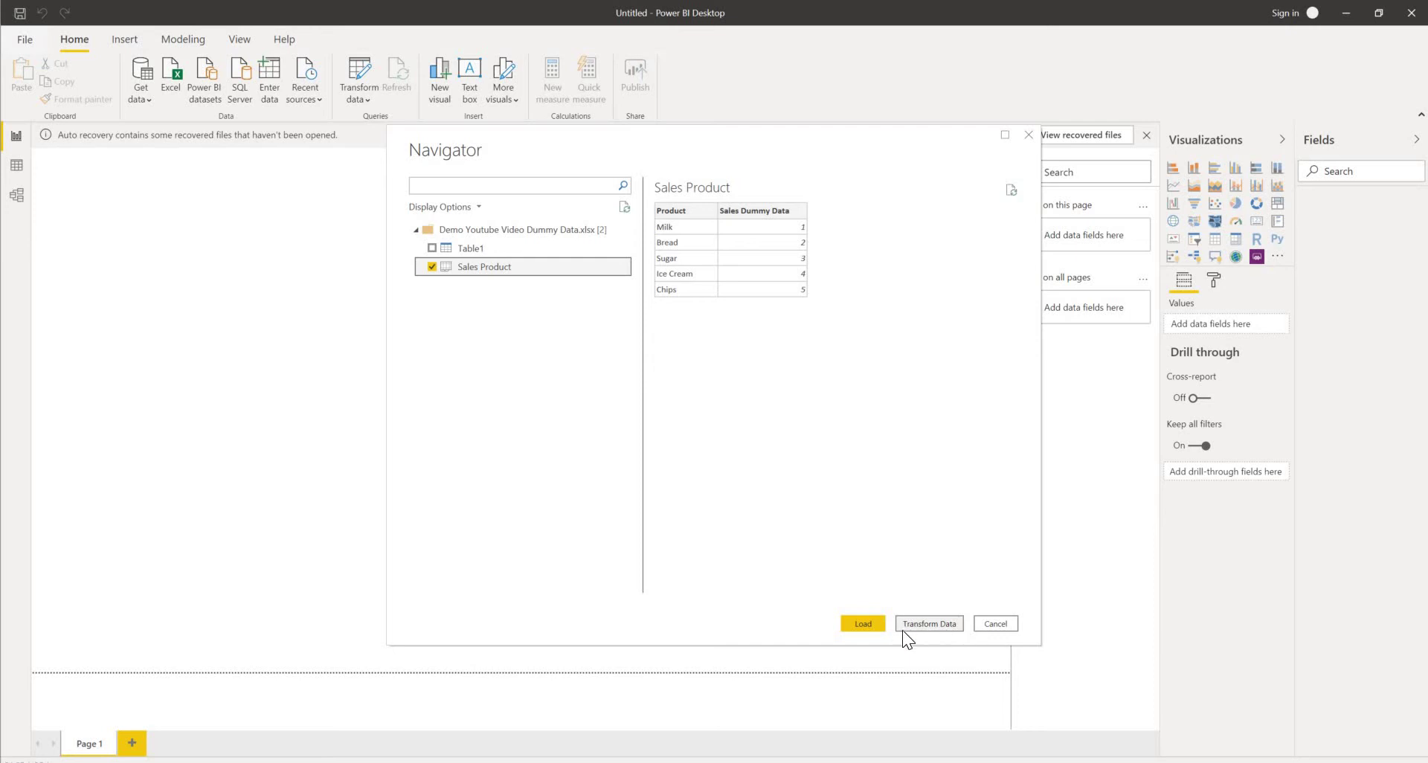
click(863, 623)
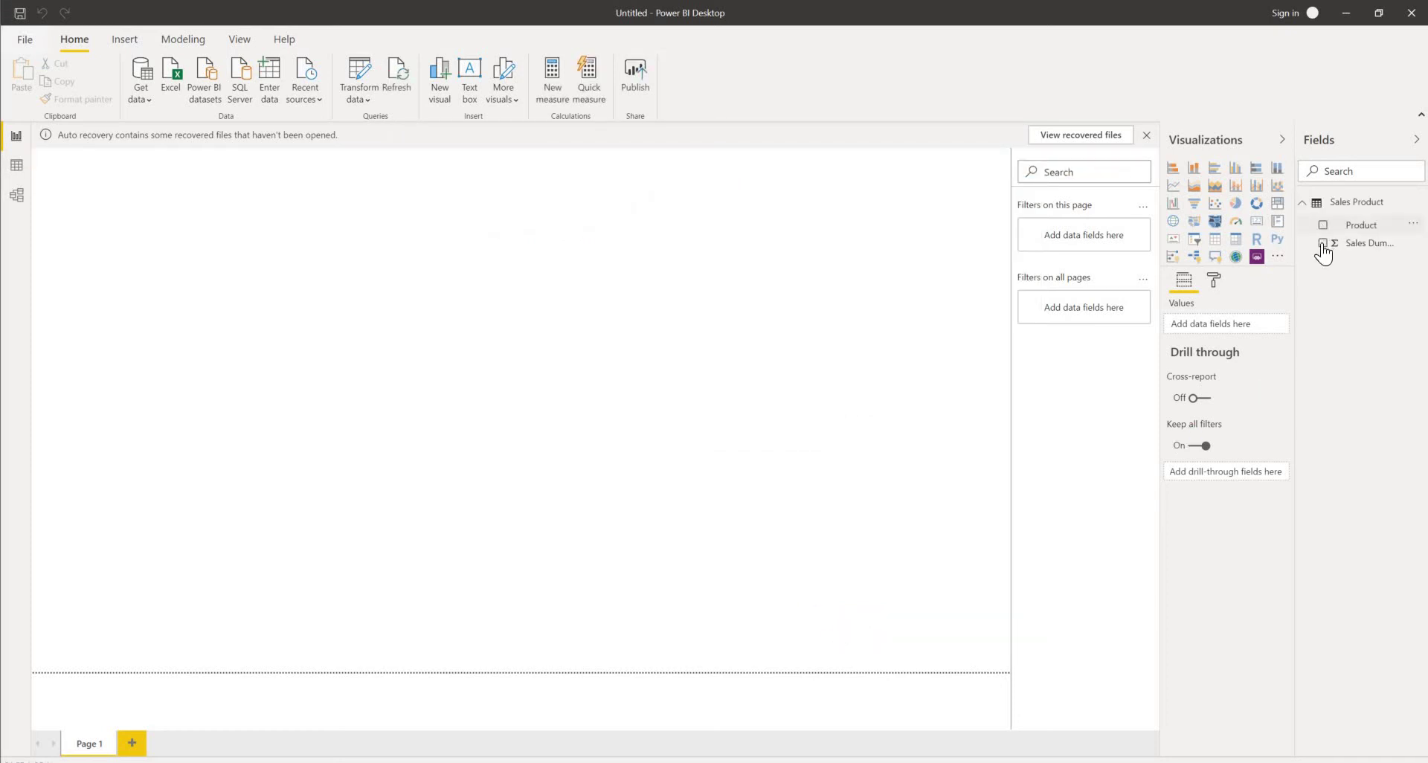
Create a table visual from the Product and Sales Dummy Data fields and move it to the middle of the report page.
click(1322, 225)
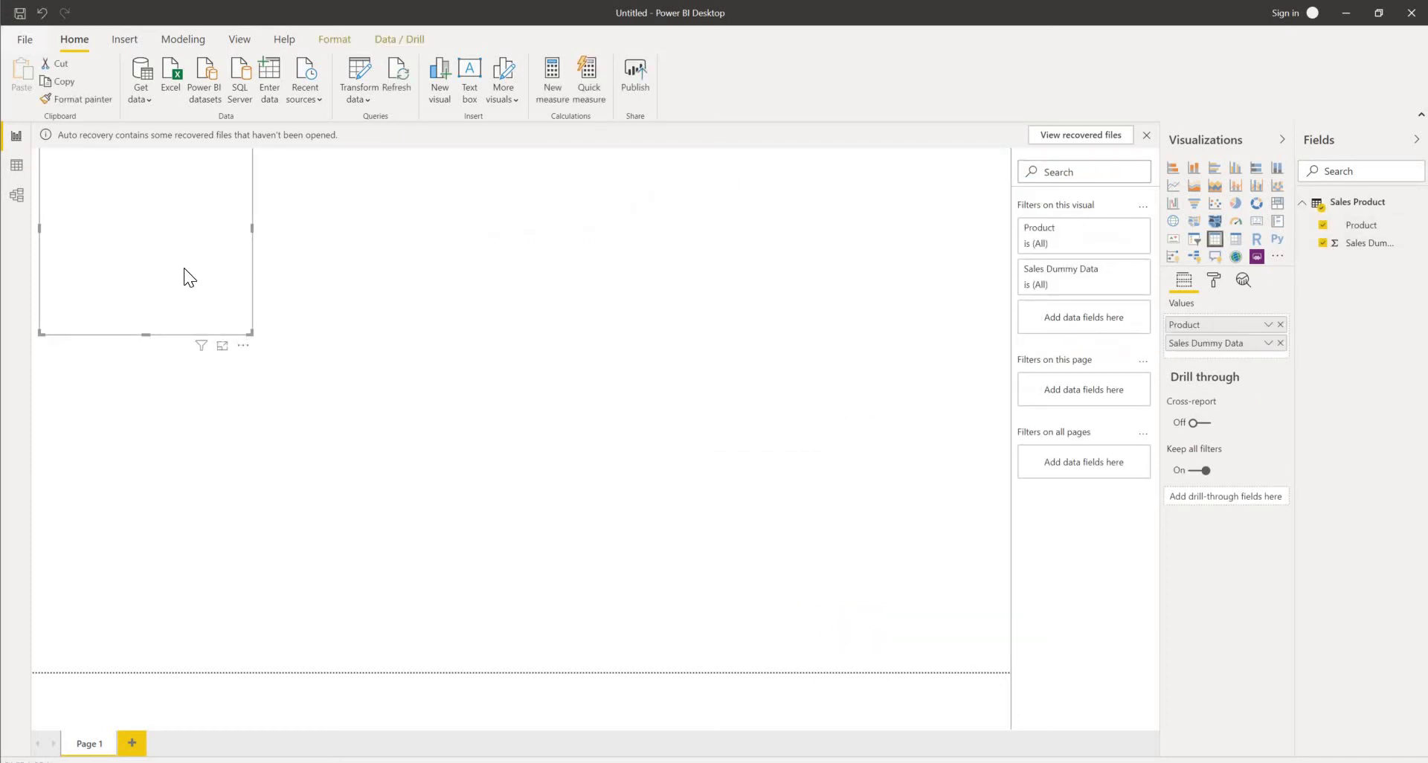
drag(184, 267, 617, 404)
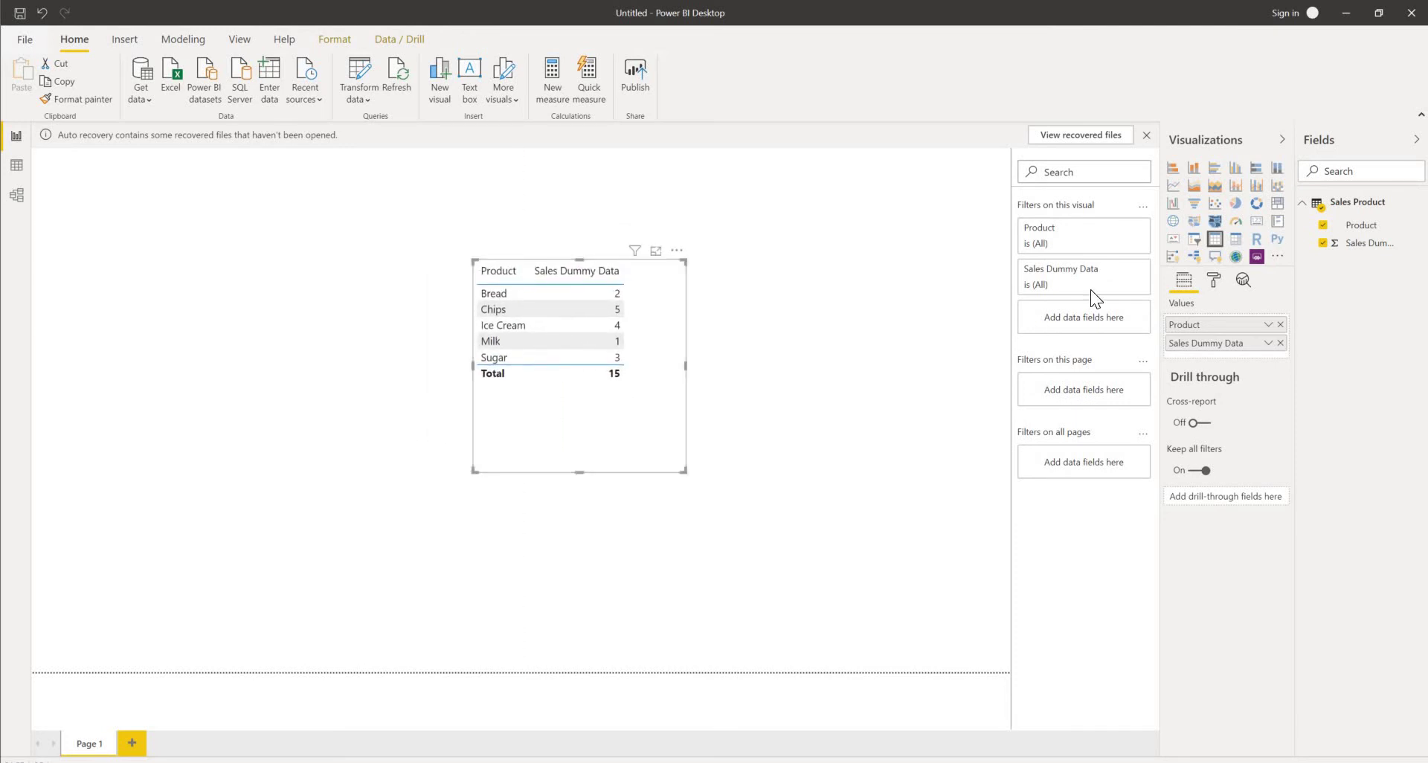
Set the text size of the table's values to 35 pt and enlarge the visual to show all rows.
click(1213, 281)
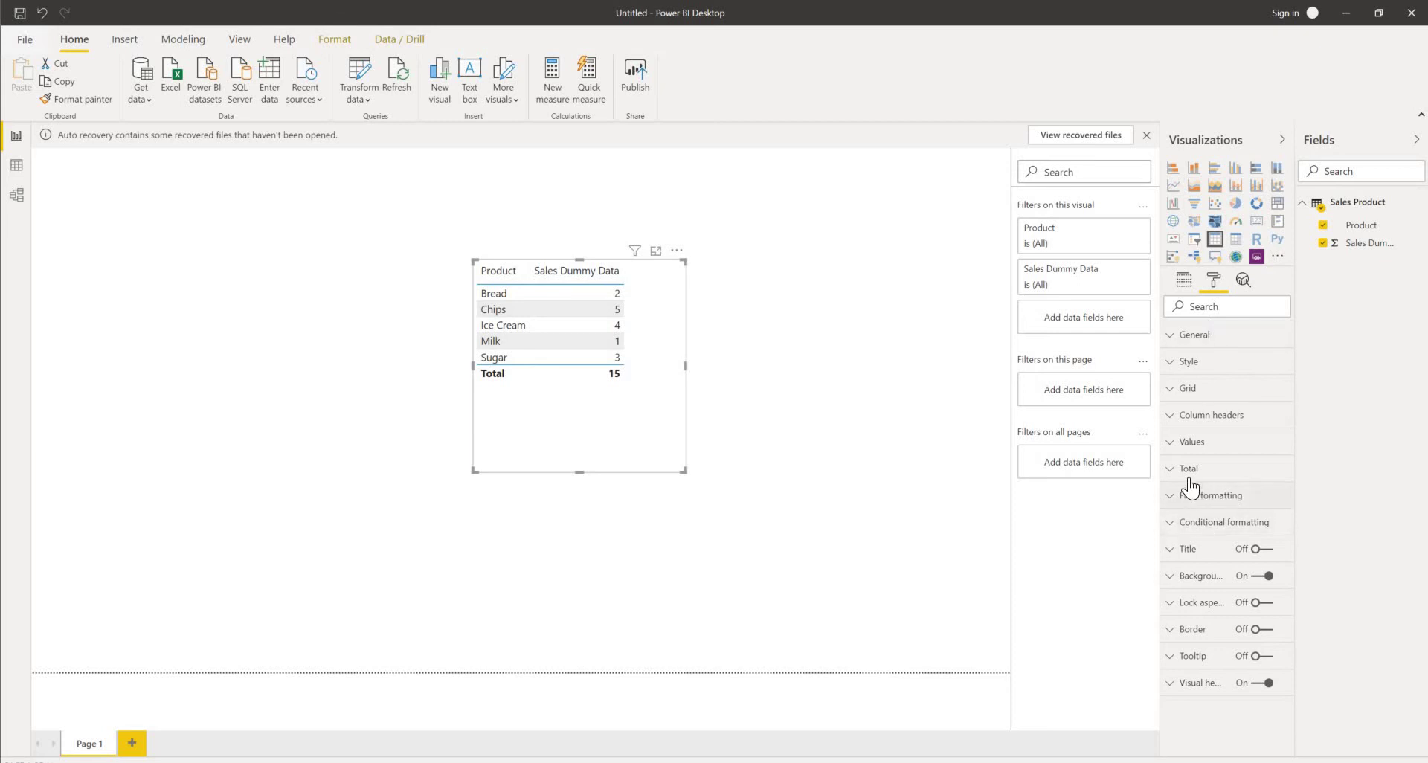
click(1172, 446)
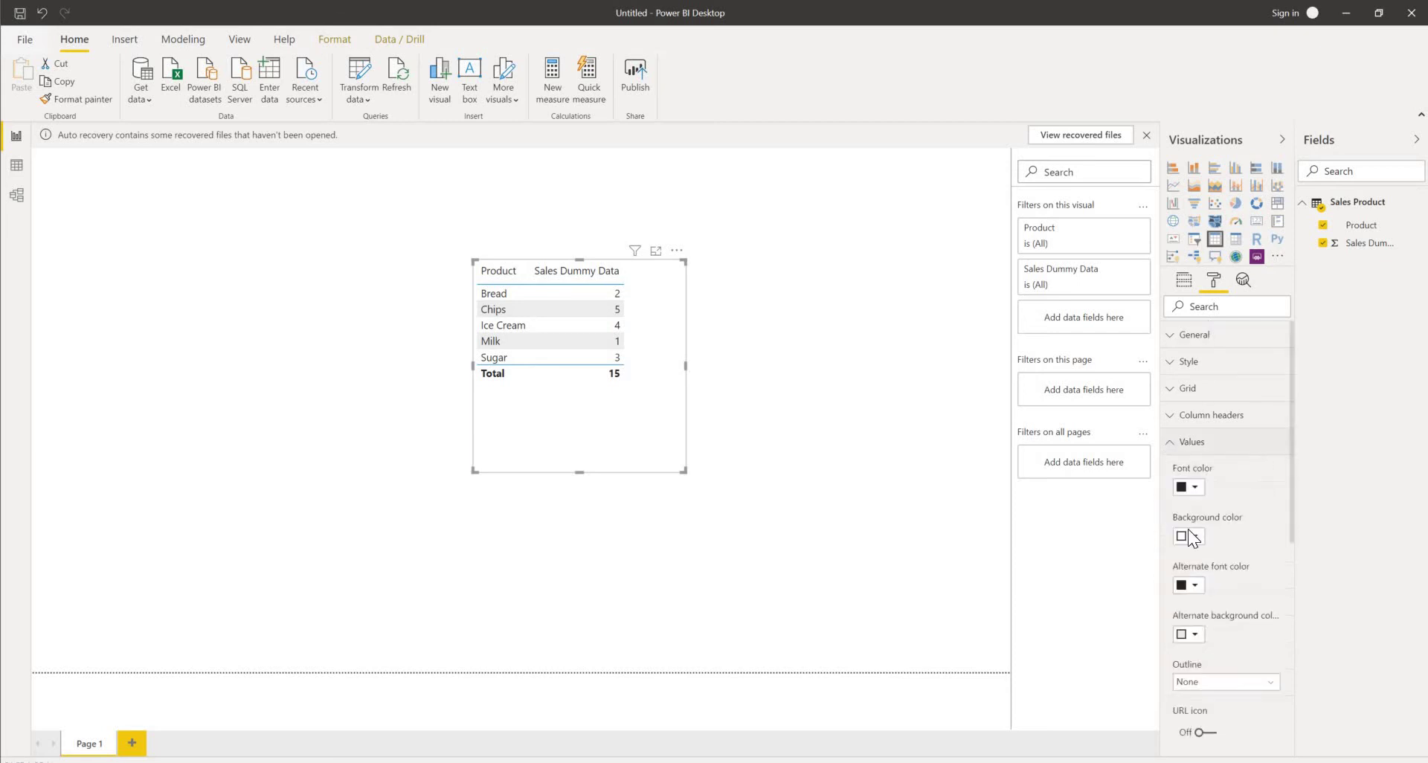
scroll(1200, 573, down, 4)
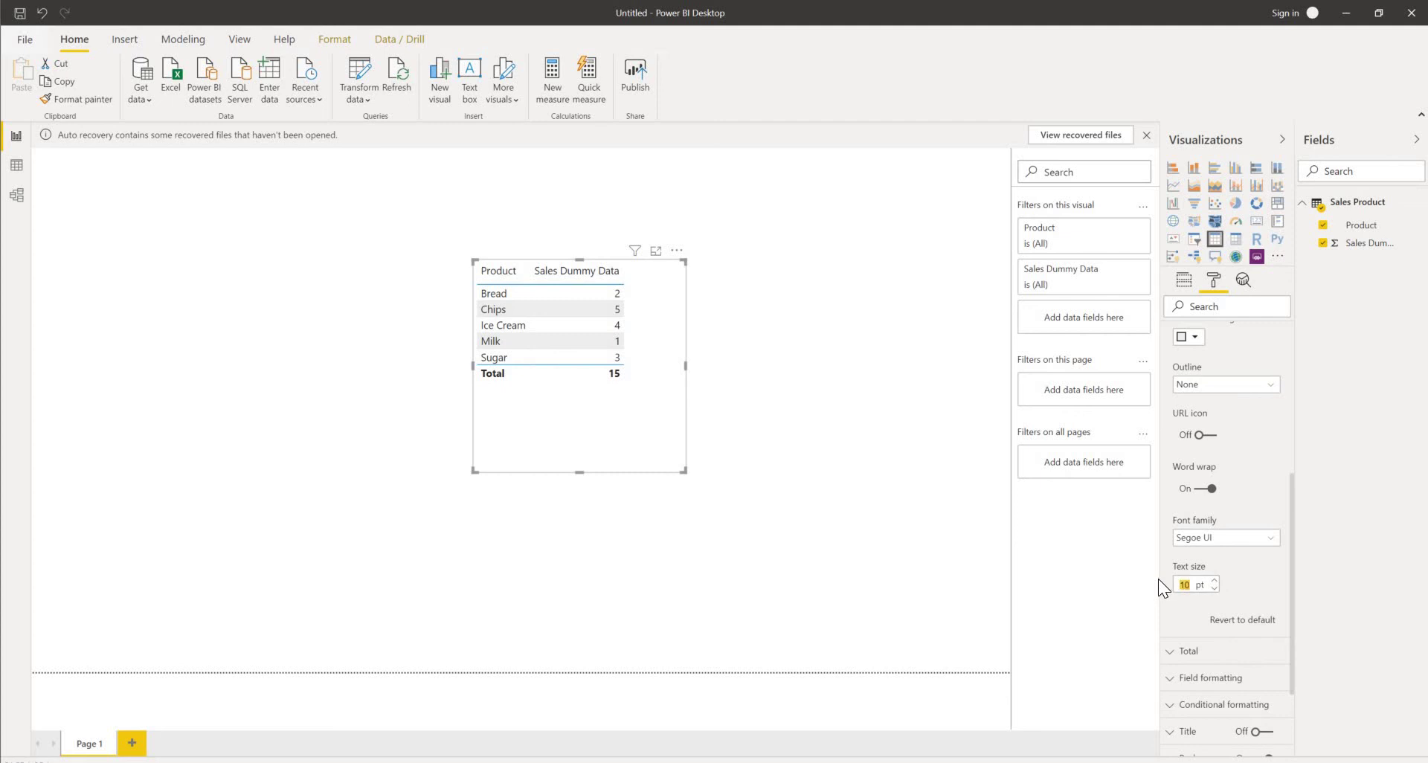
text(5)
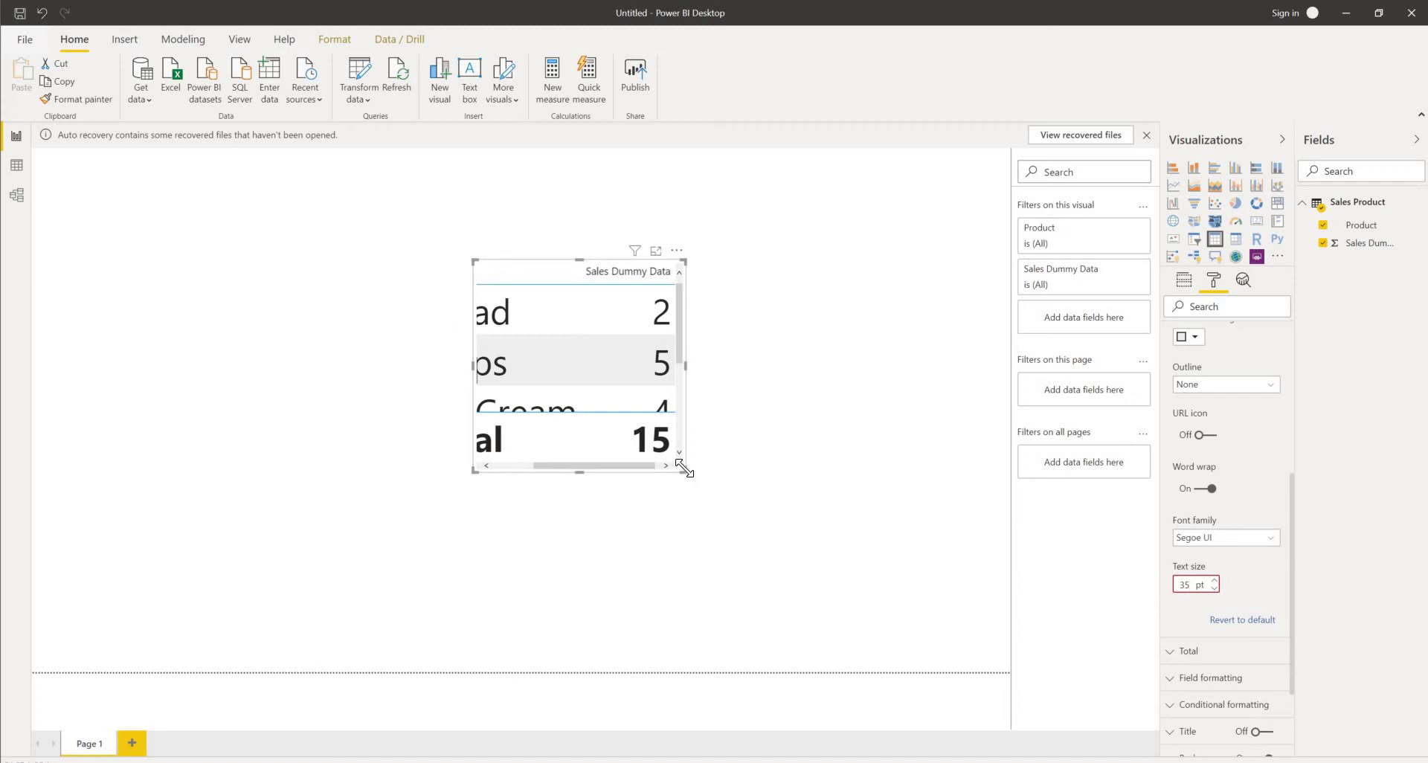
drag(681, 470, 876, 607)
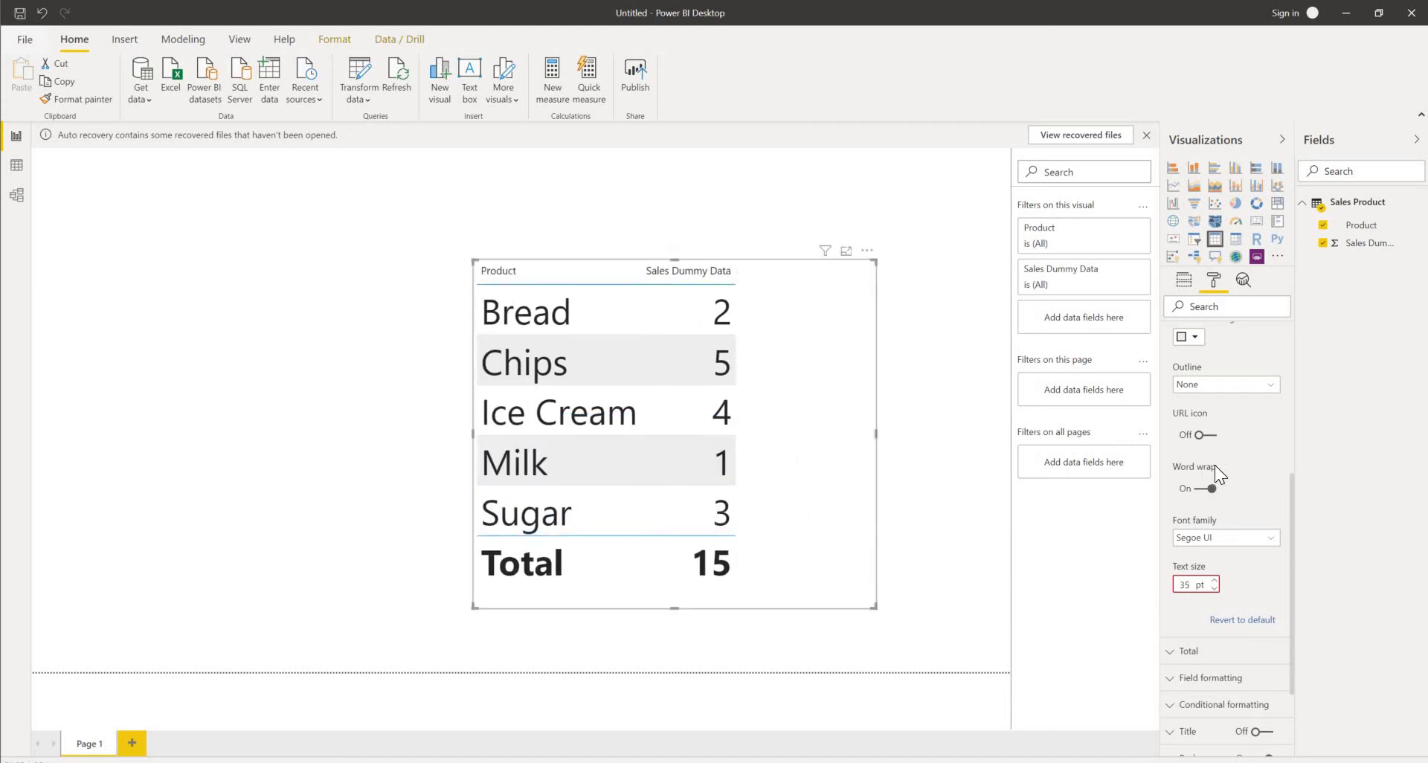
Set the text size of the table's column headers to 35 pt, then widen and reposition the visual on the page.
scroll(1198, 386, up, 3)
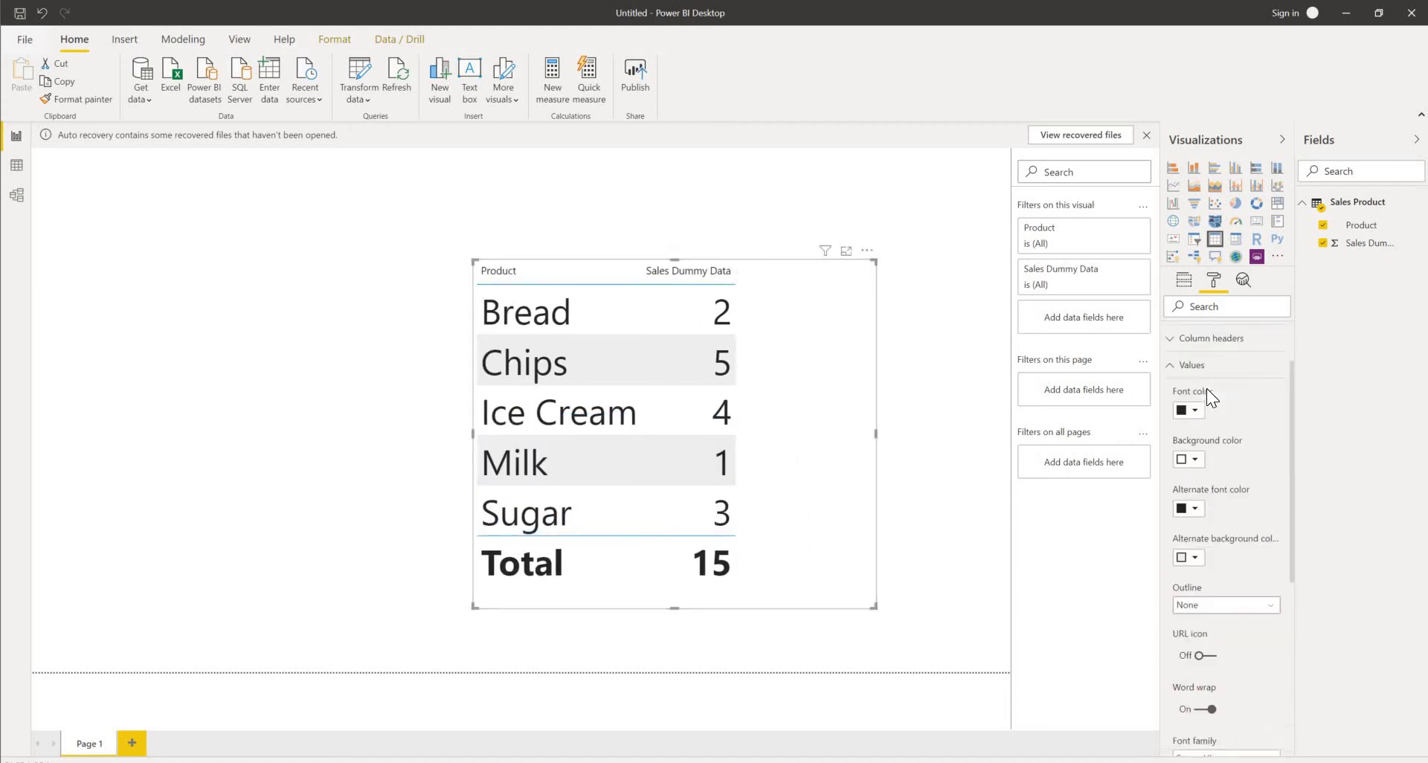
click(1175, 365)
click(1172, 425)
scroll(1193, 483, down, 3)
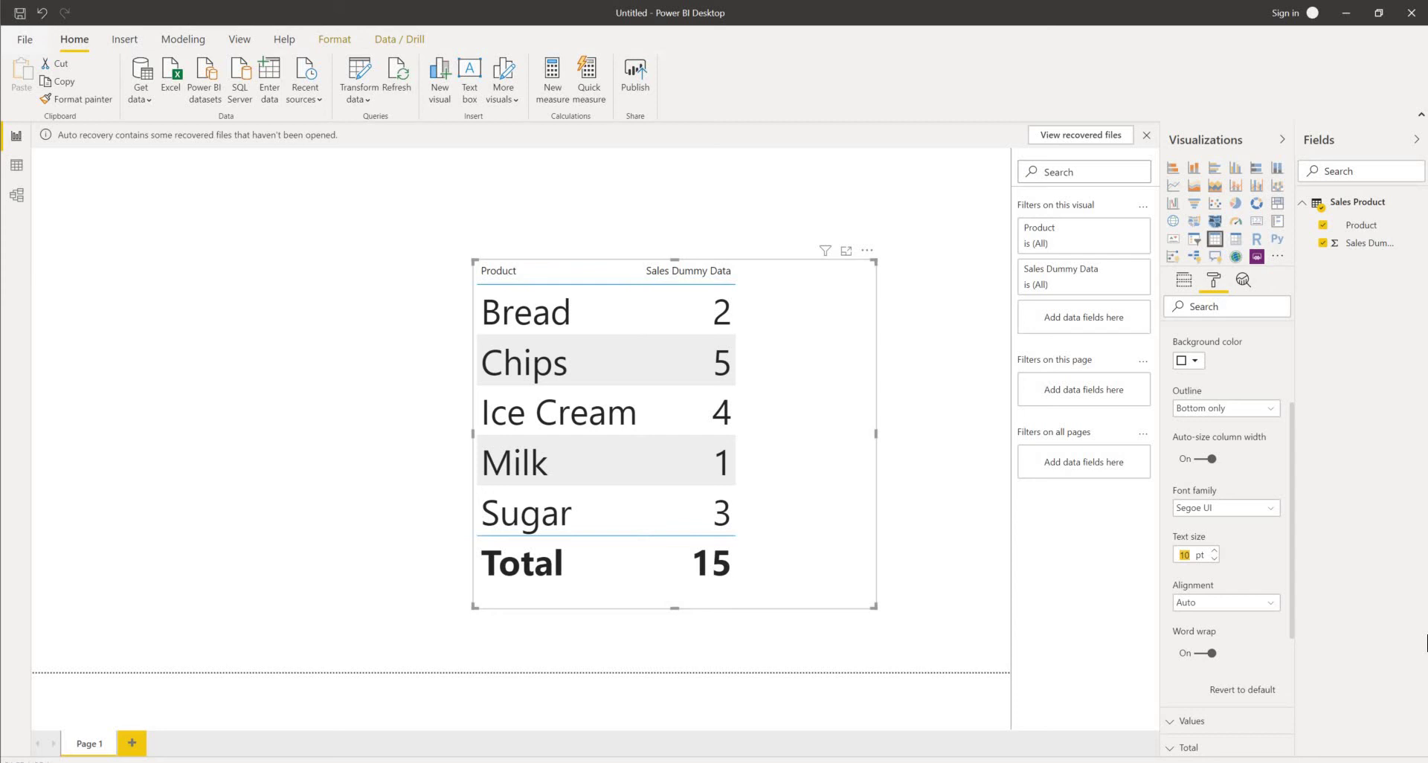
text(35)
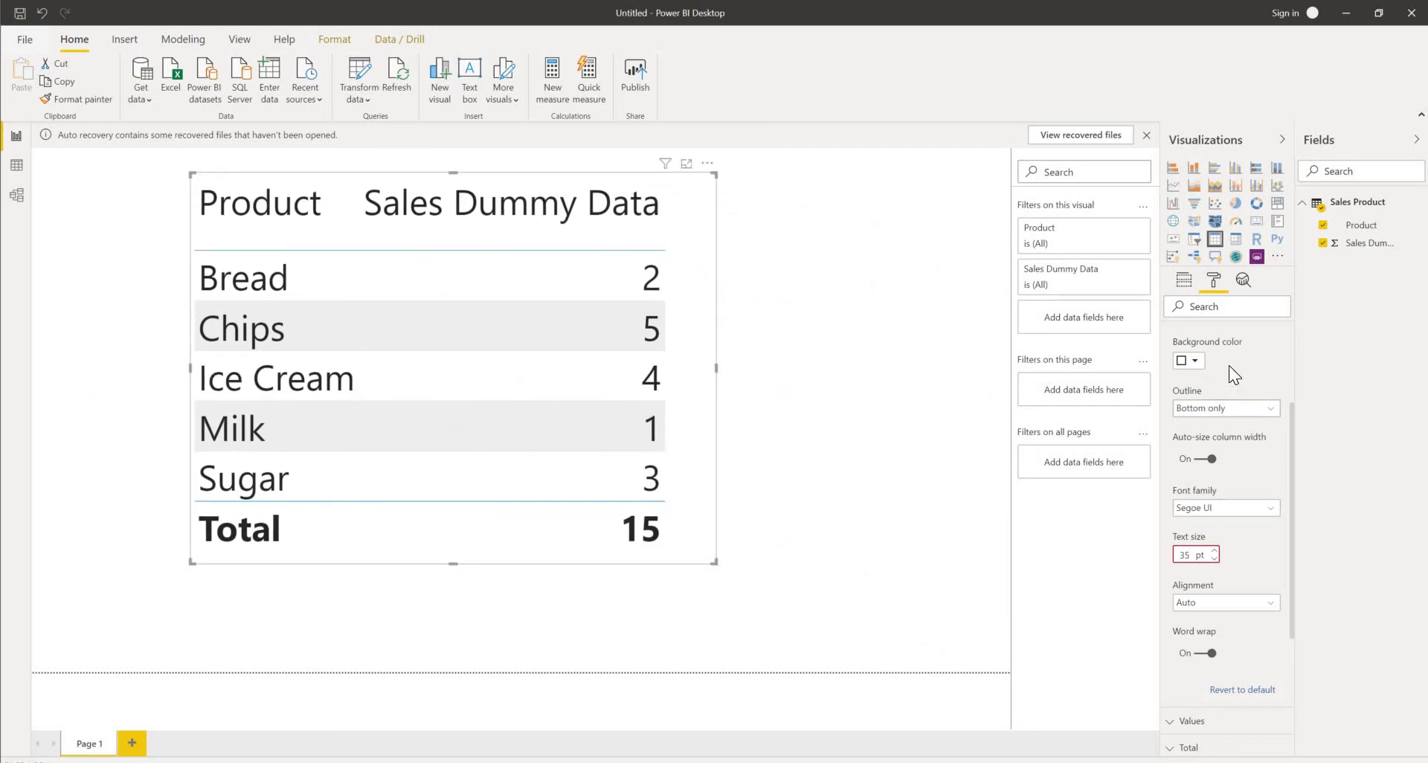
Apply the Alternating rows style to the table visual.
scroll(1229, 364, up, 1)
scroll(1228, 372, up, 3)
click(1173, 415)
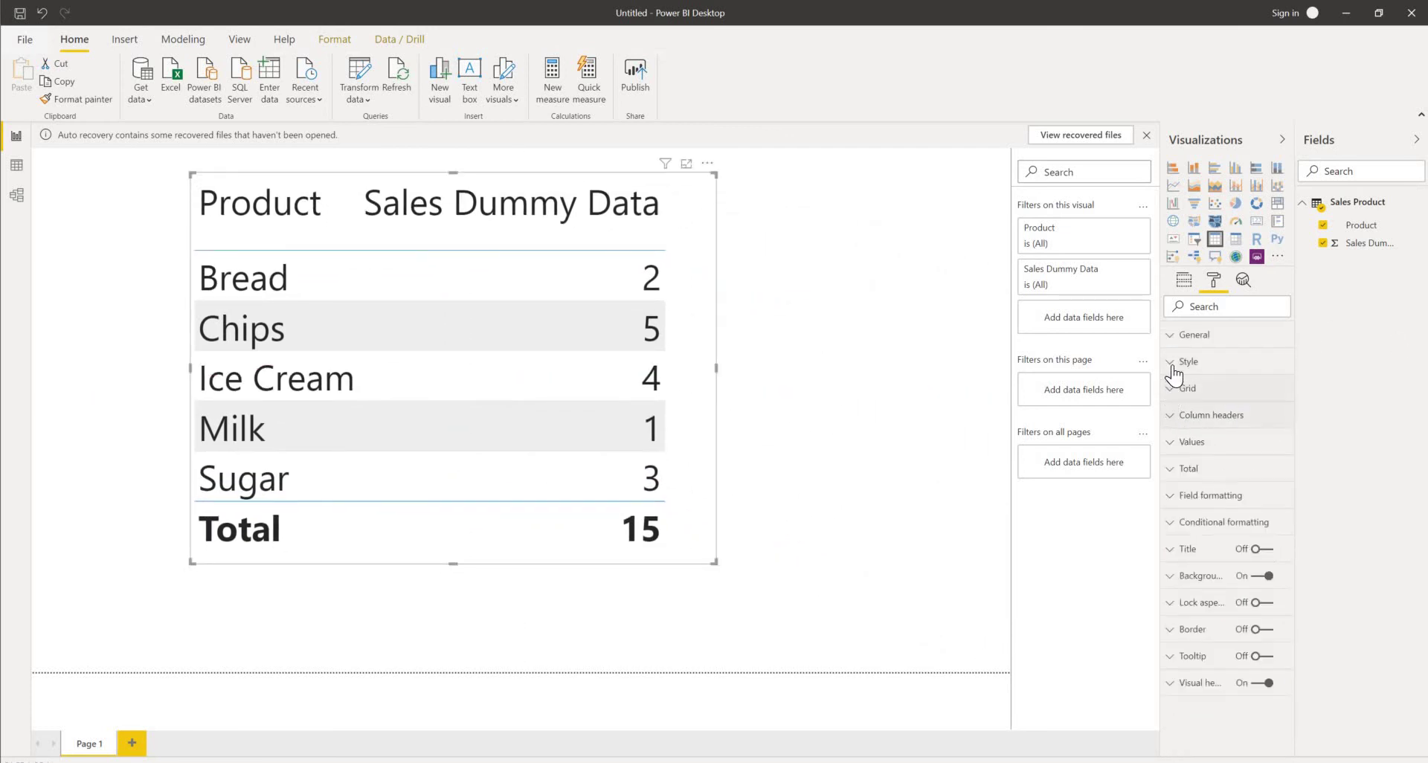
click(1173, 364)
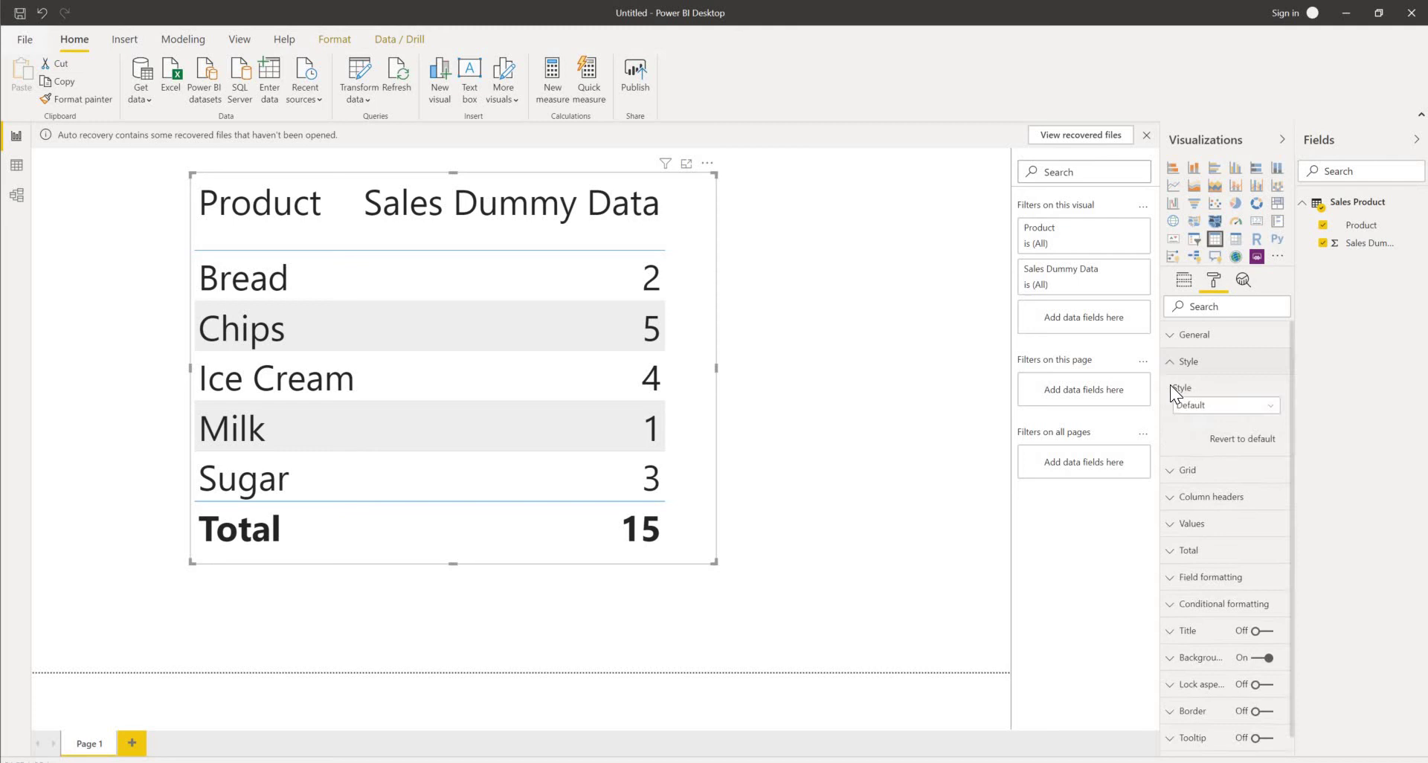
click(1266, 415)
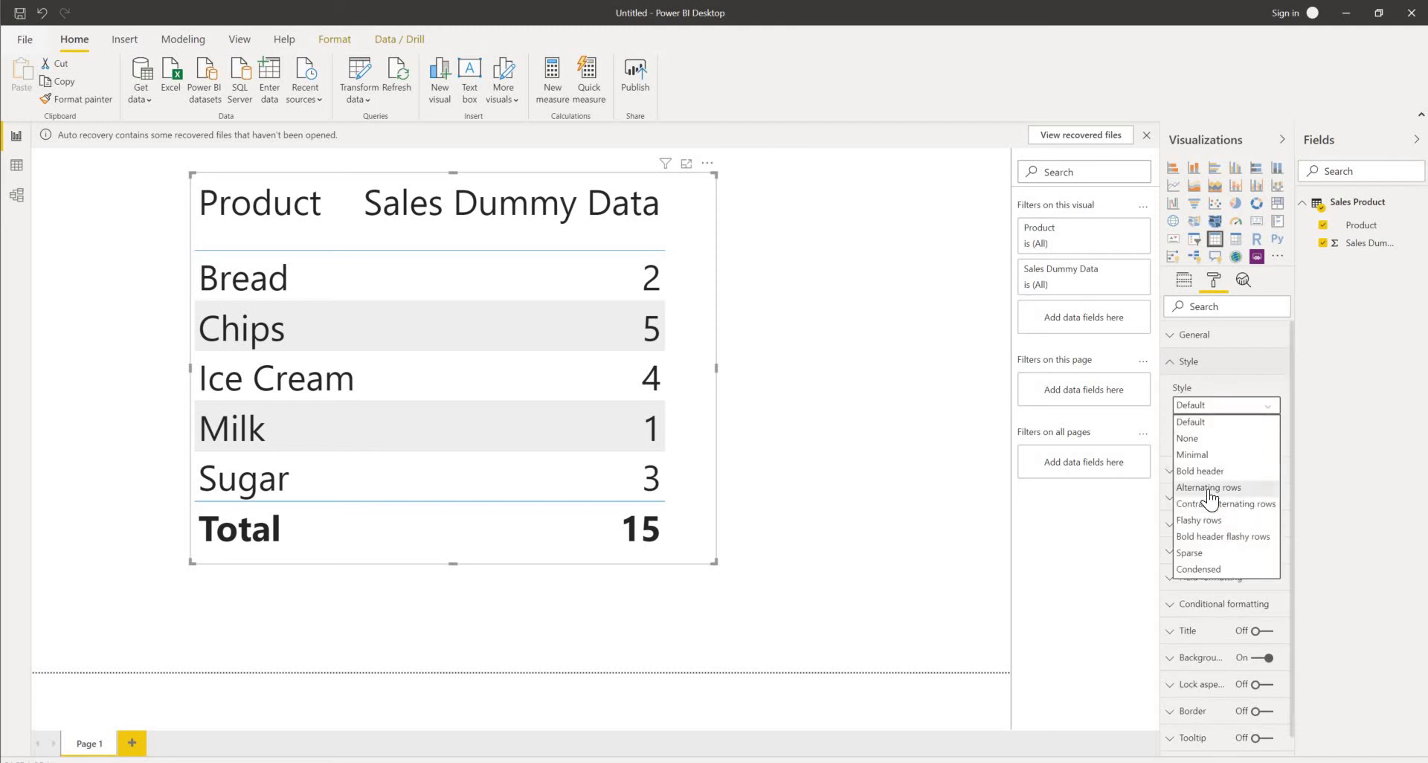
click(1208, 488)
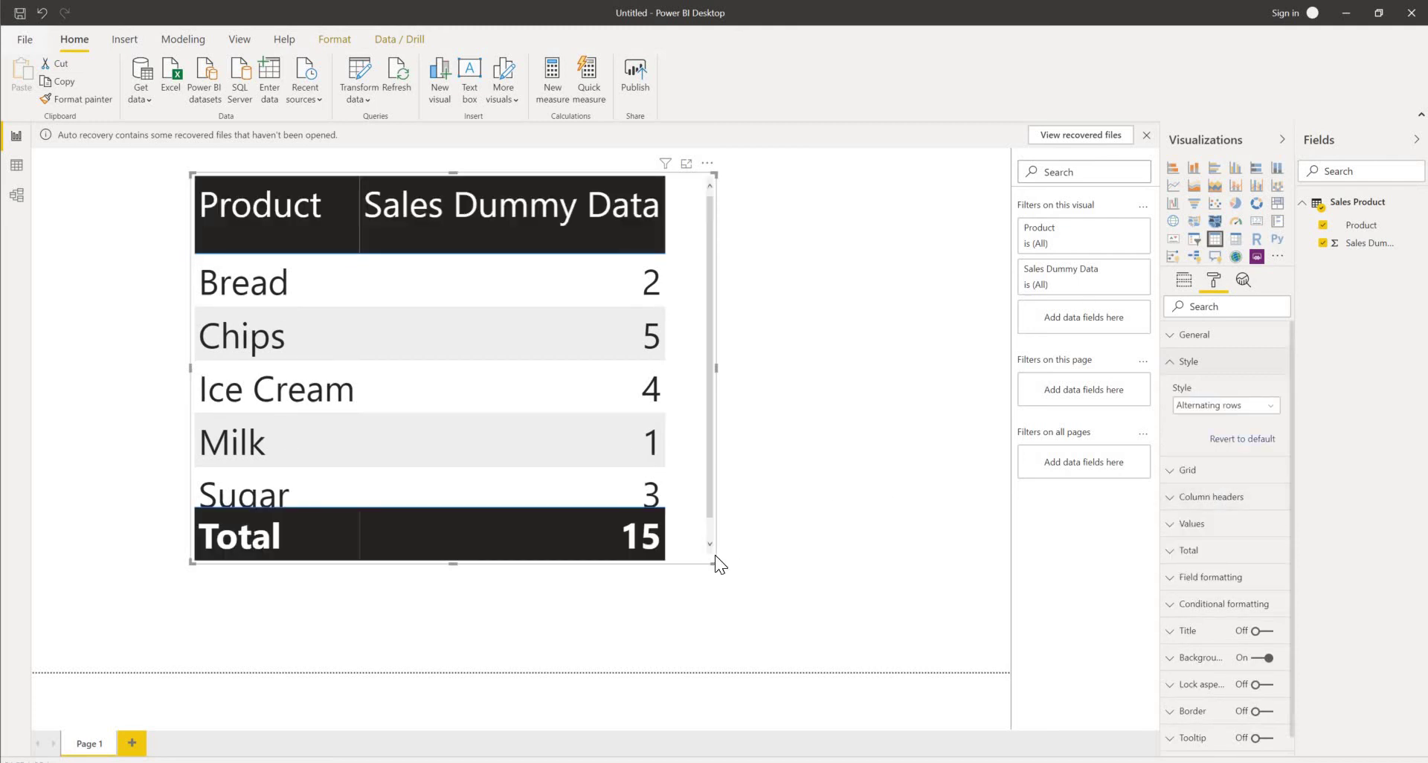
Make the table visual taller so all rows fit, then move it toward the upper-left area of the report page.
drag(715, 556, 684, 618)
click(790, 398)
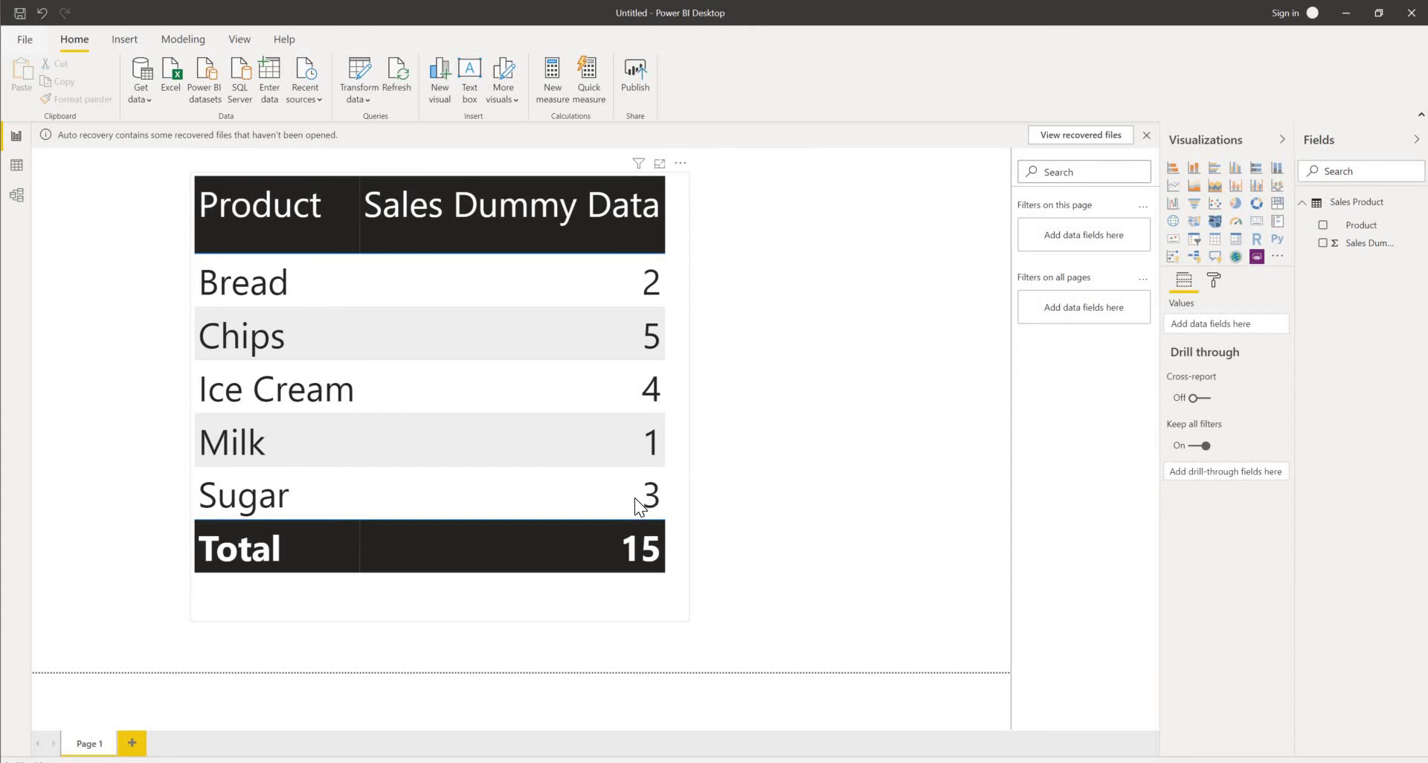
drag(635, 497, 596, 483)
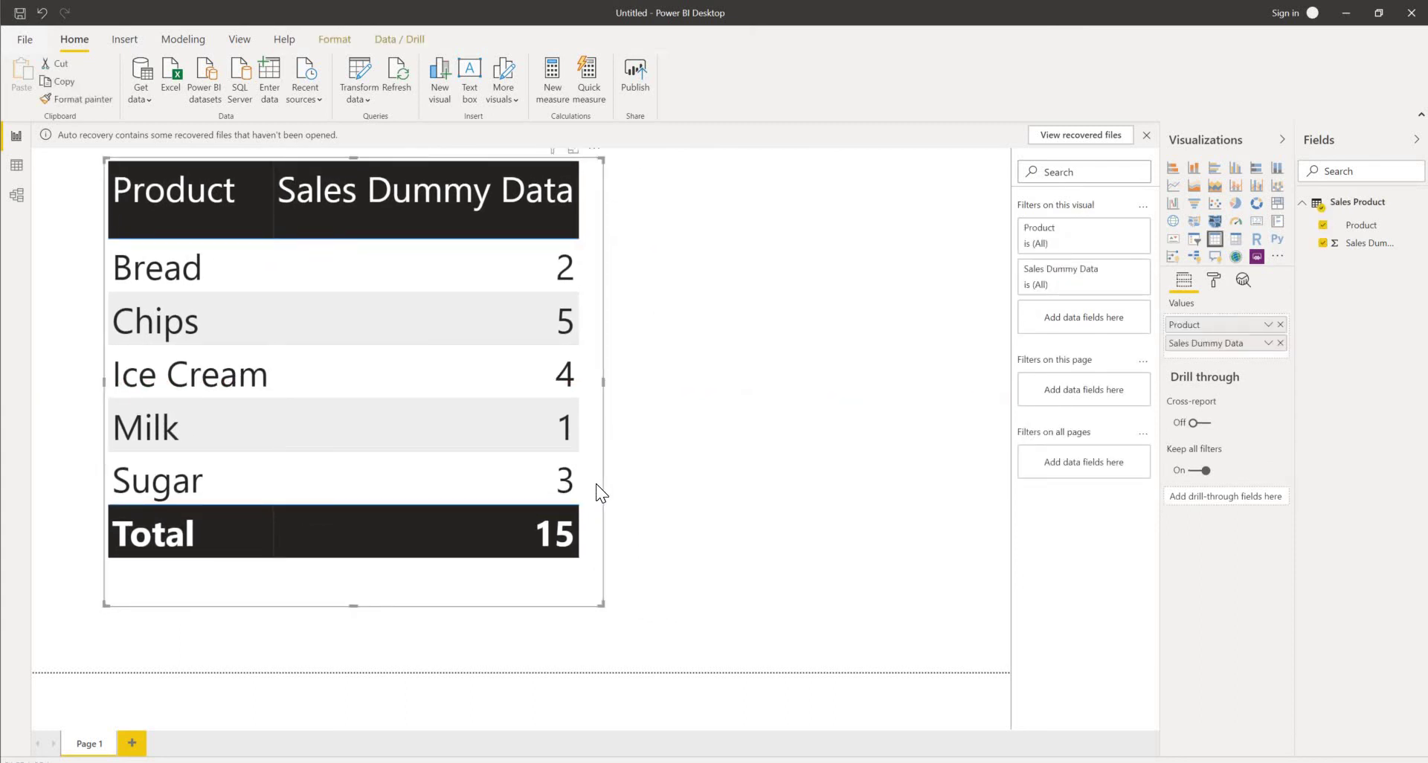
Add a slicer on the Product field, shrink it, and place it in the upper-right area of the report page.
click(708, 305)
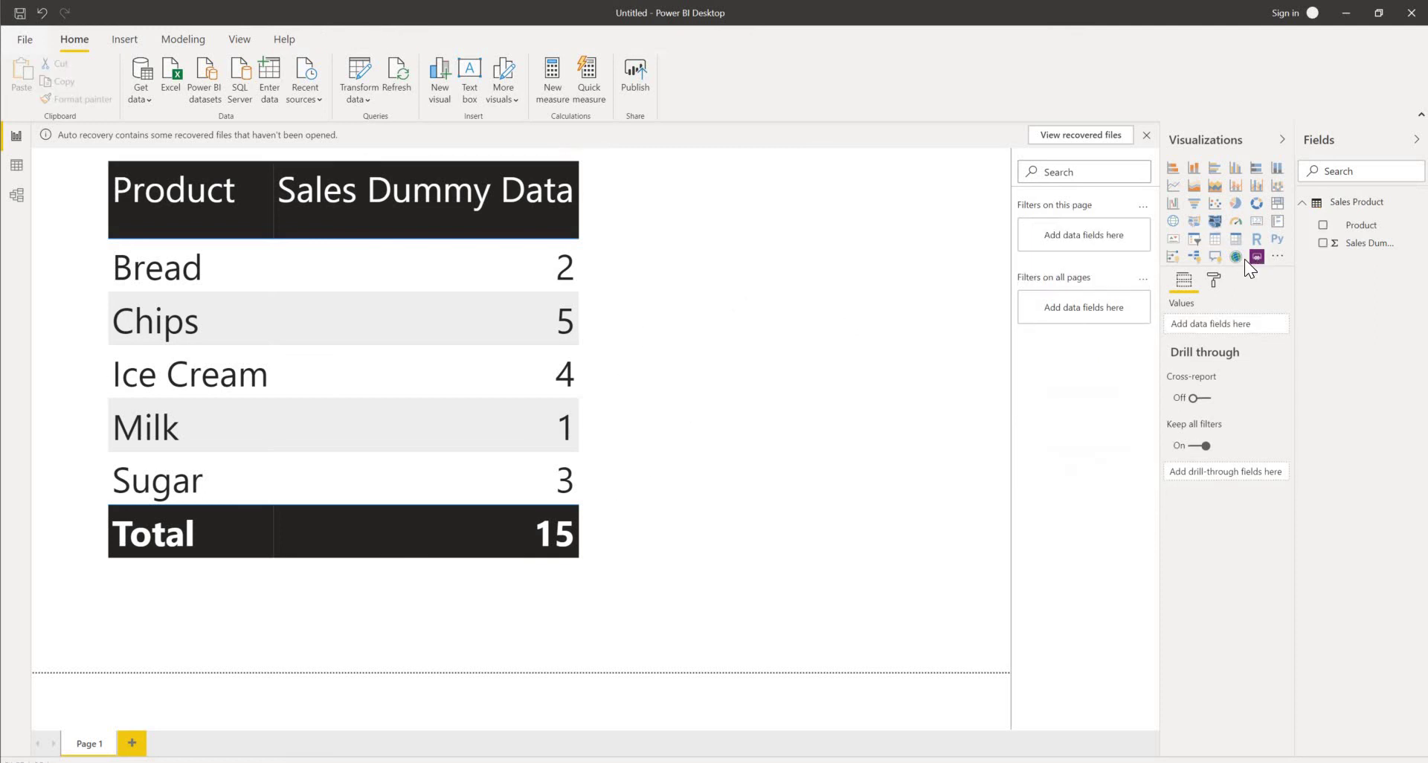
click(1194, 239)
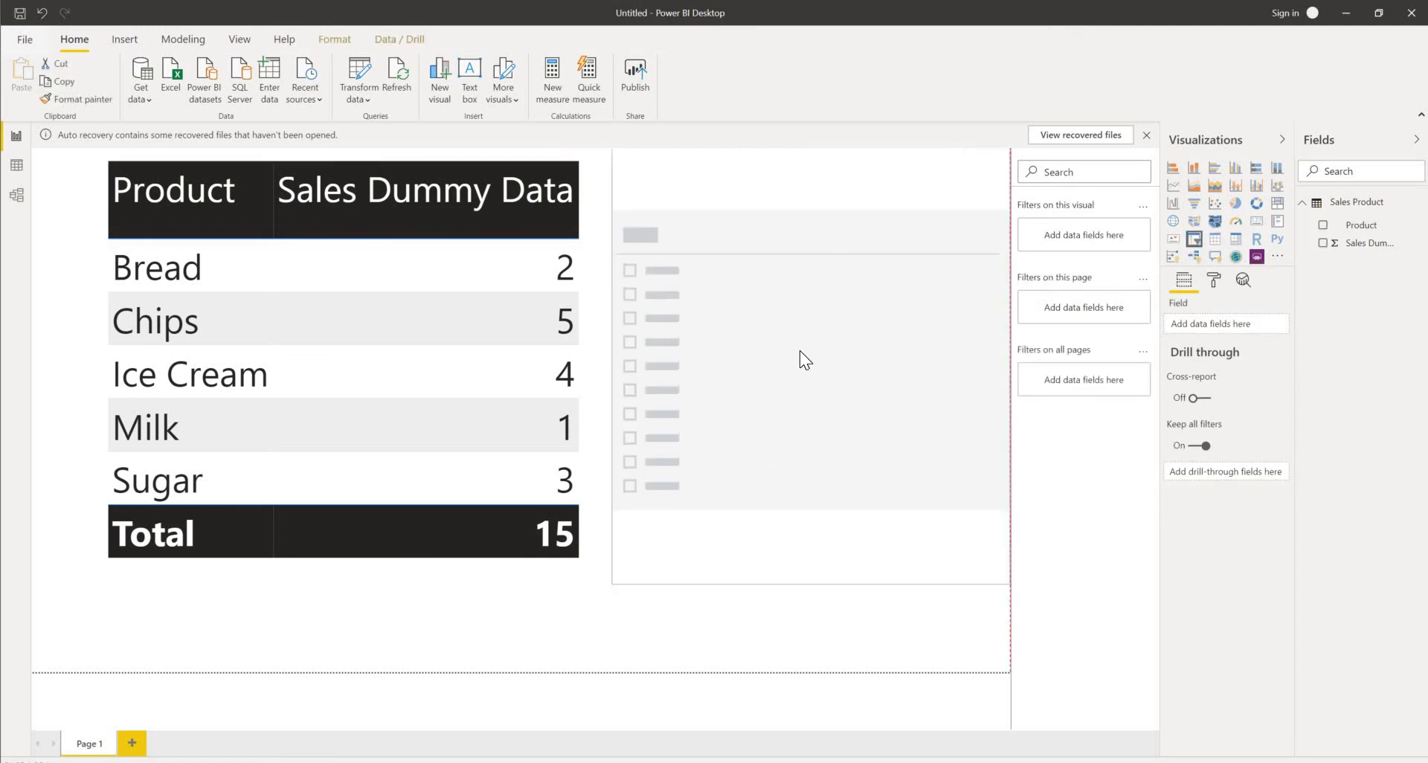
drag(809, 572, 827, 309)
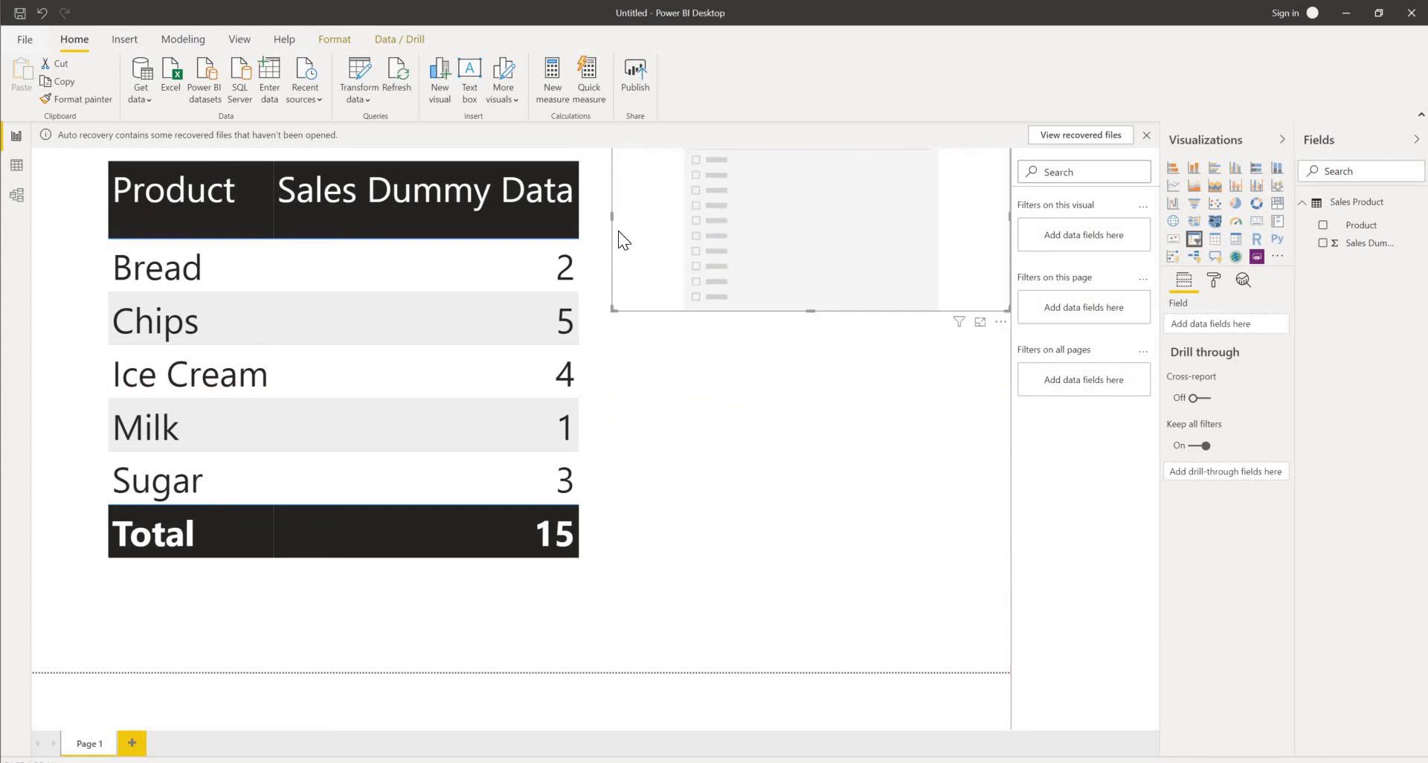
drag(613, 217, 823, 209)
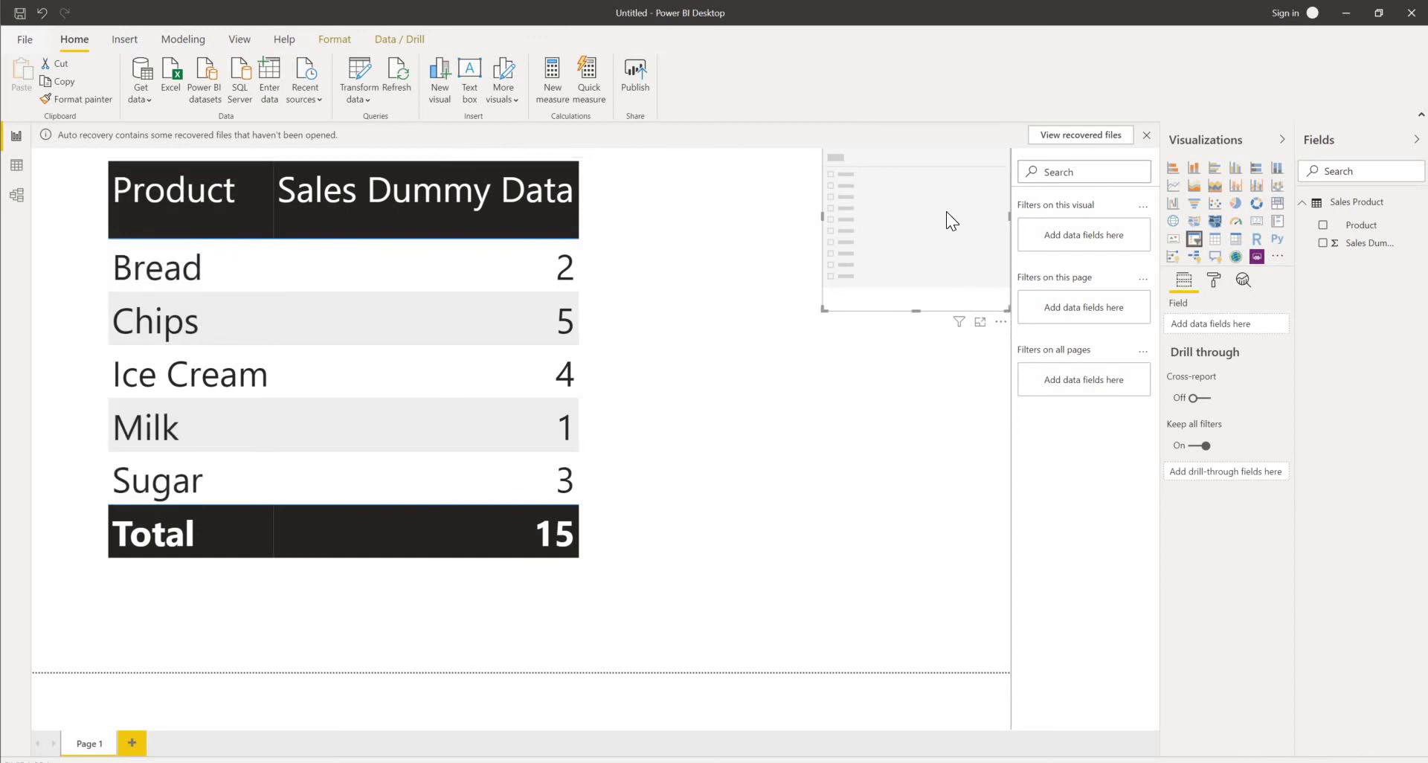
click(1322, 225)
drag(887, 289, 885, 321)
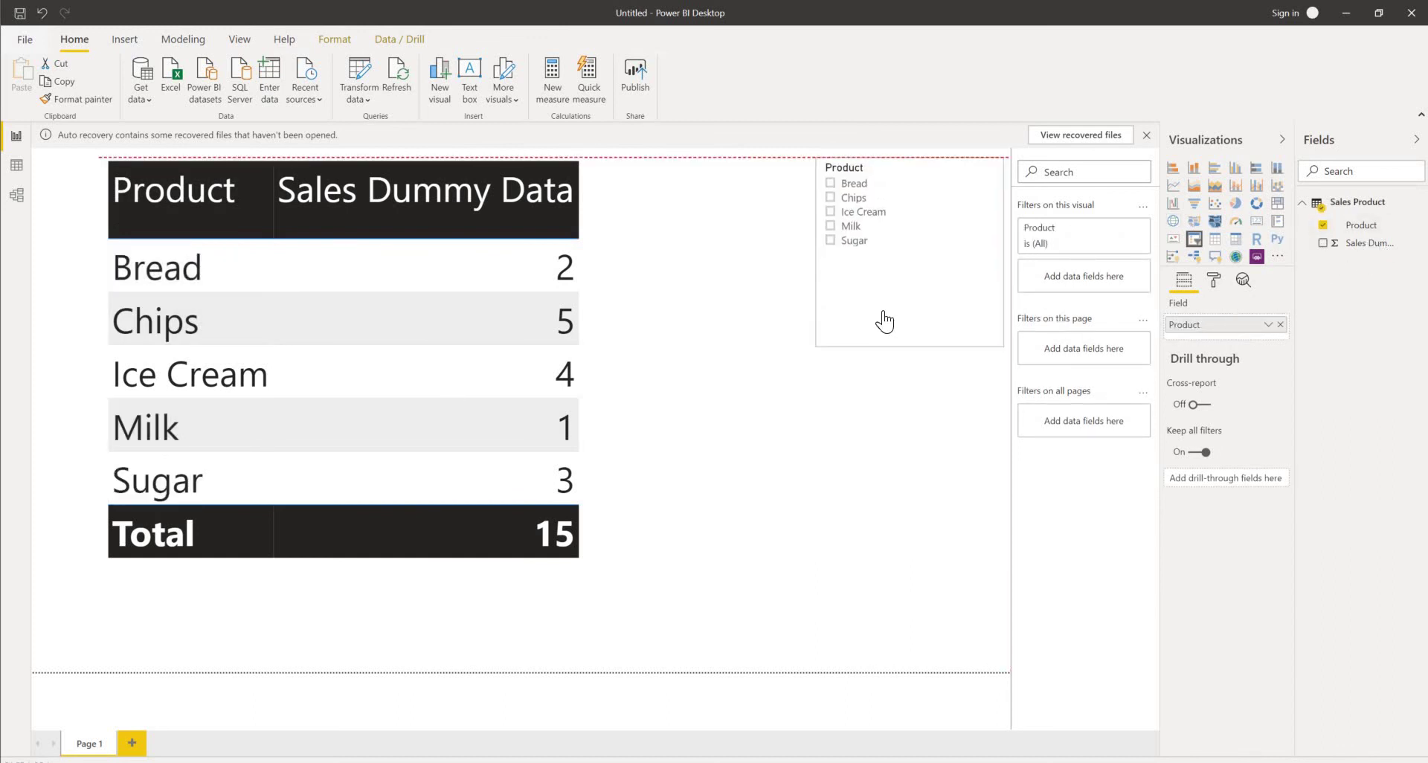
Filter the table with the Product slicer by Bread, Chips, Ice Cream and Milk in turn.
click(830, 183)
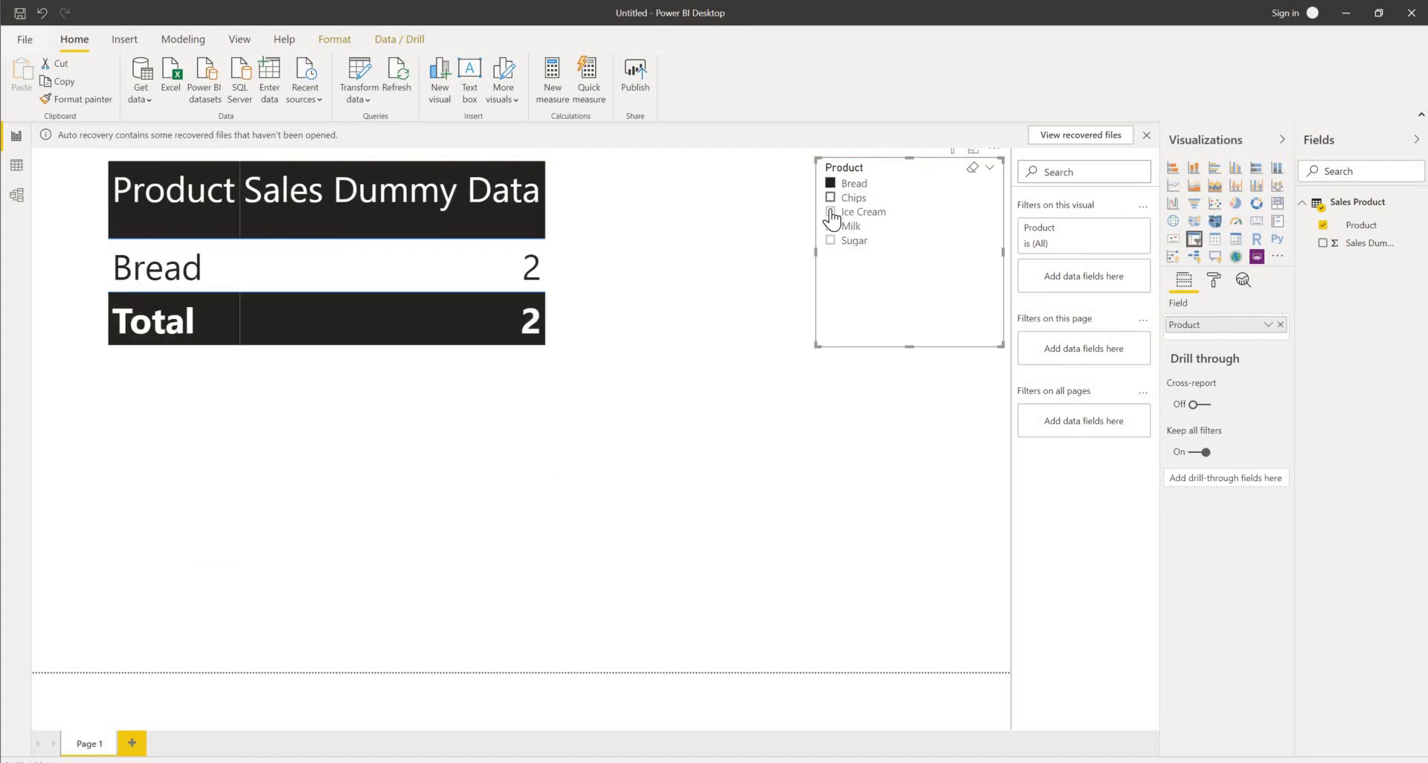
click(830, 197)
click(831, 211)
click(831, 225)
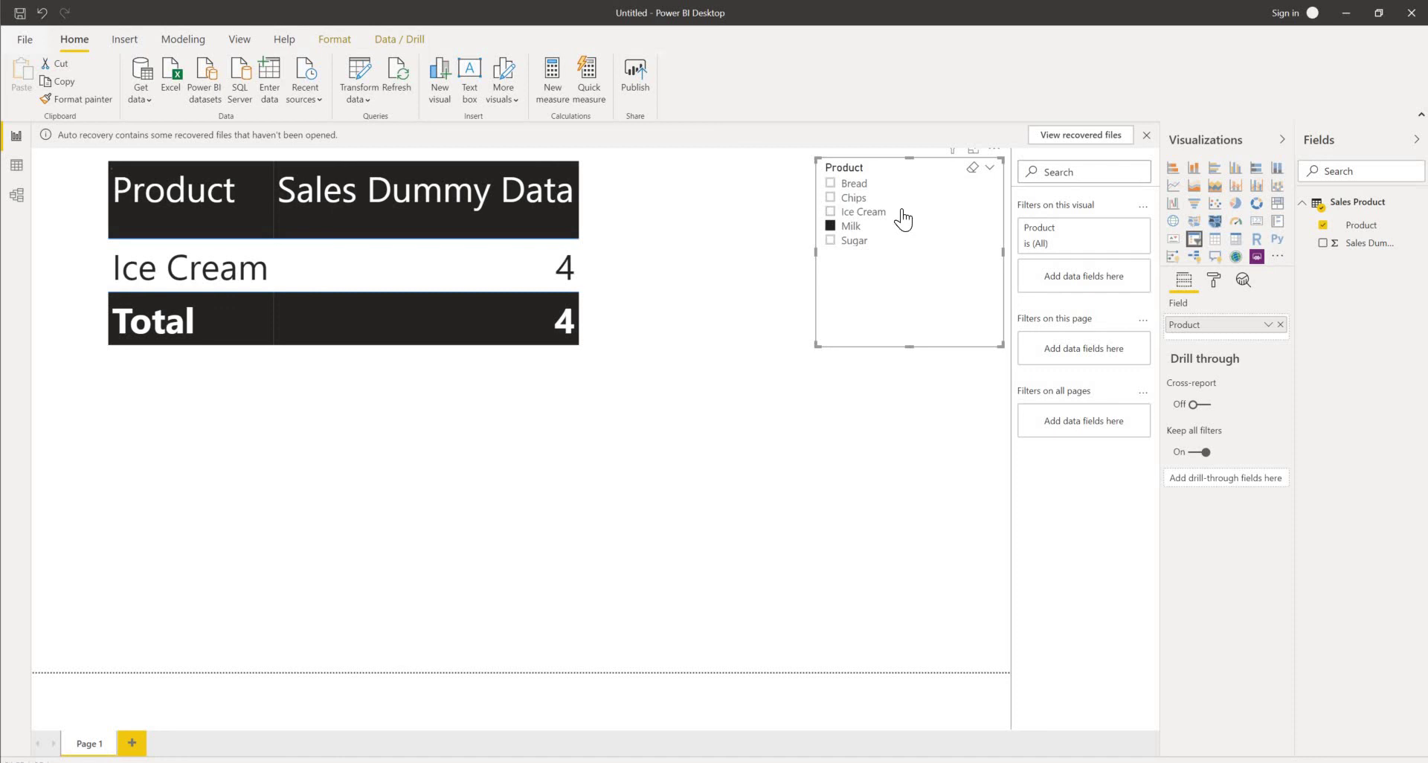
Move the Product slicer slightly down the report page and filter the table by Sugar.
click(989, 173)
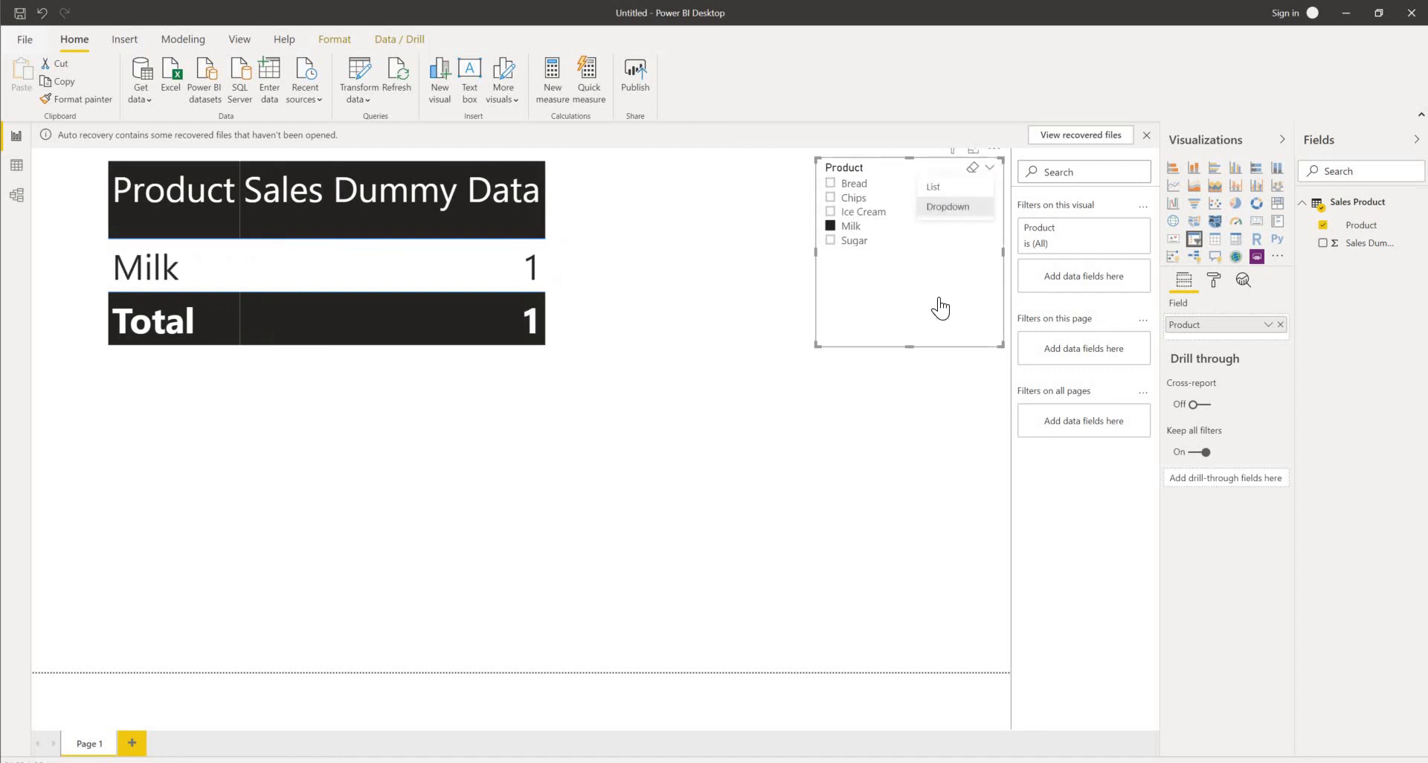
drag(940, 306, 946, 348)
click(1000, 193)
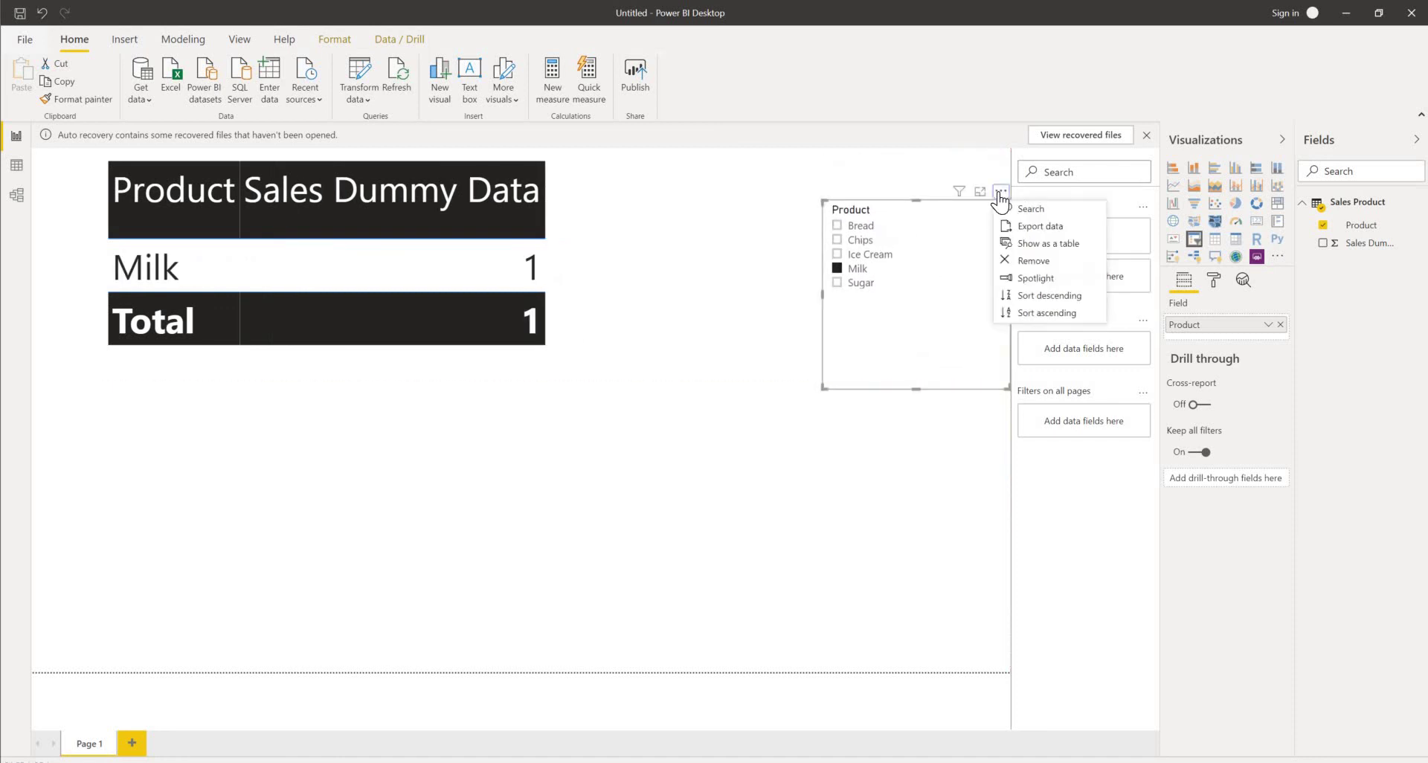
click(978, 383)
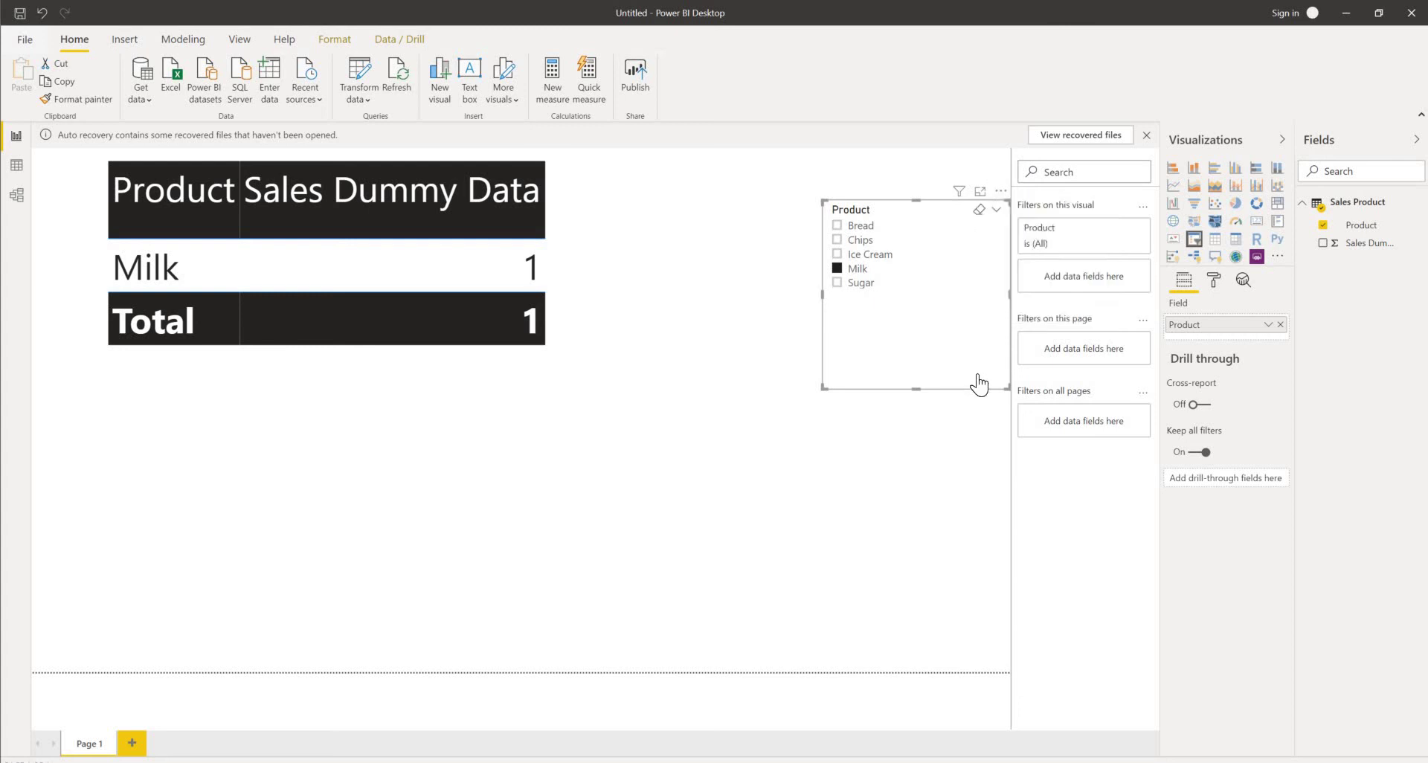
click(857, 284)
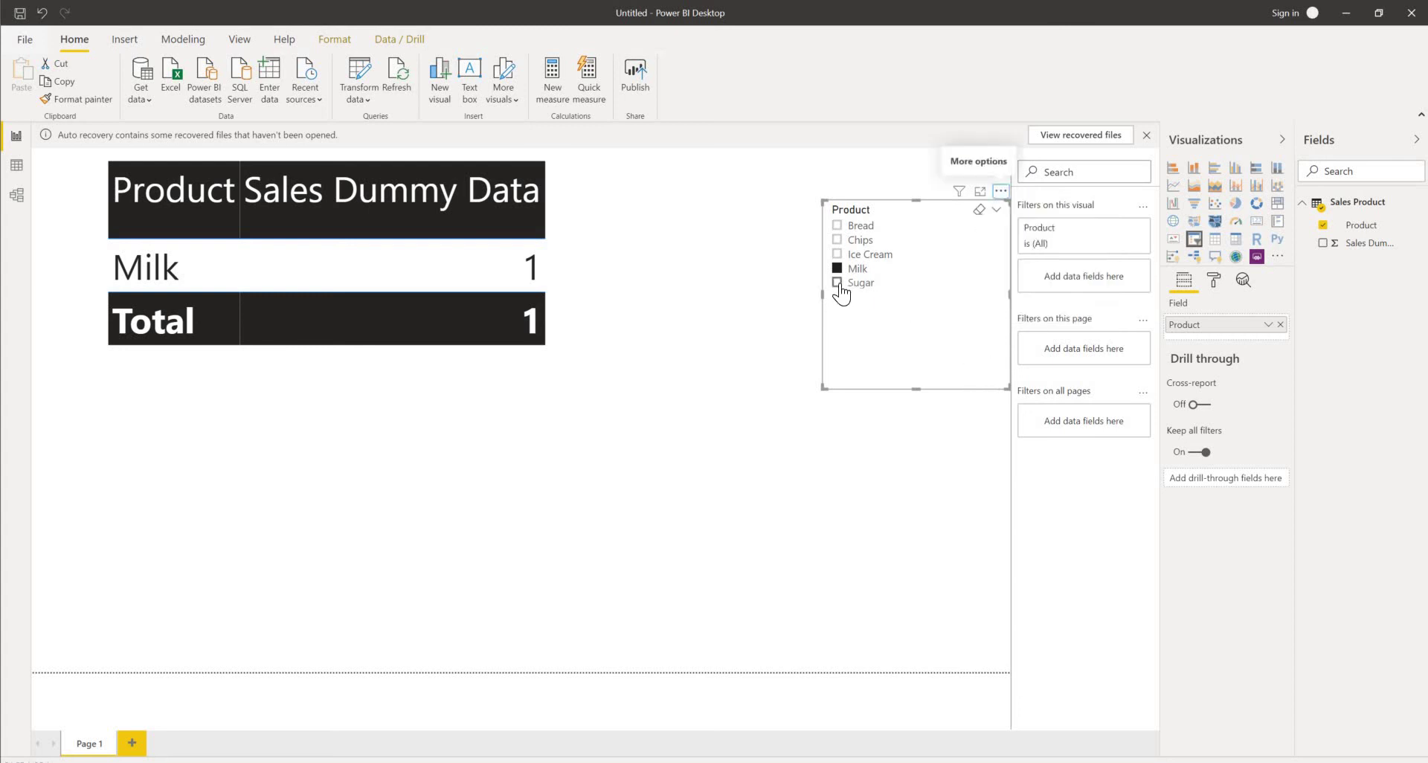
Narrow the Product slicer, move it up to the page's upper-right corner, and filter the table by Ice Cream.
click(999, 196)
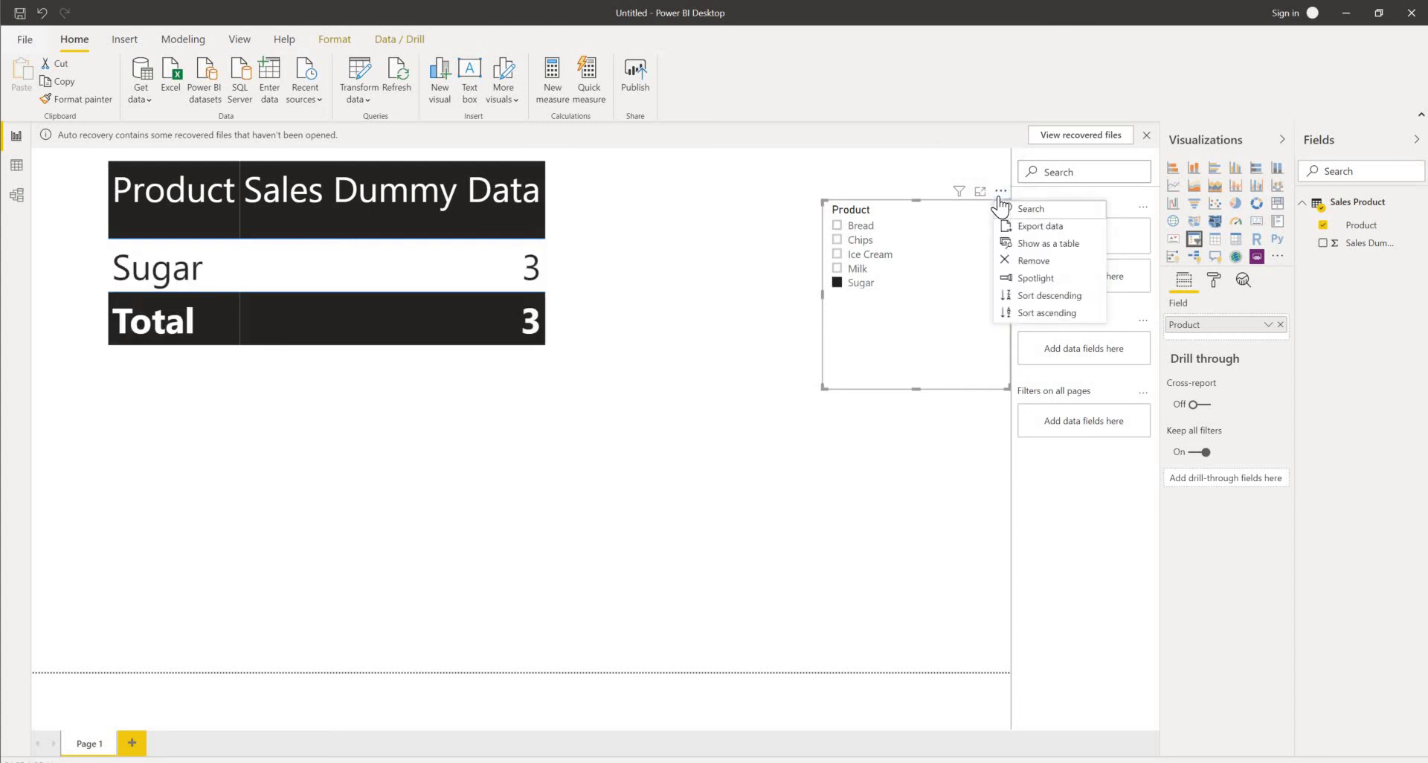
click(963, 253)
drag(925, 217, 893, 178)
drag(969, 351, 962, 321)
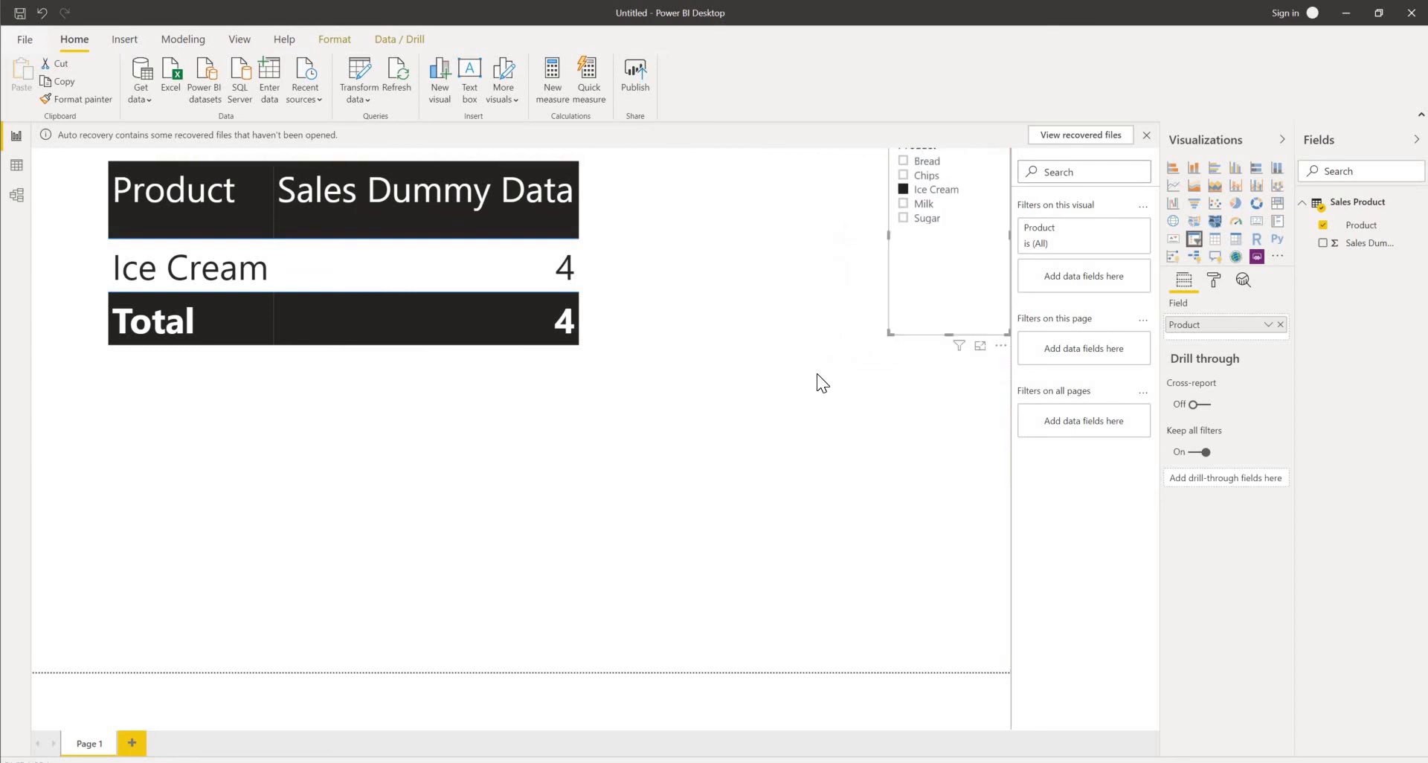